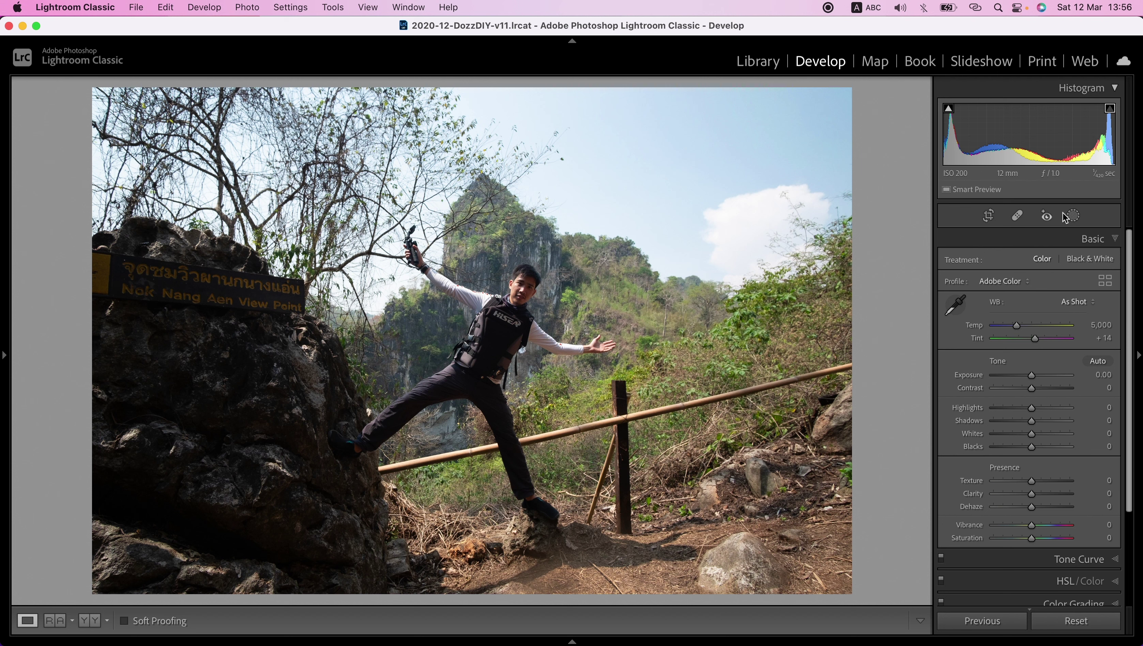
Show the Masking options for the rocky-hillside jump photo in Develop
left_click(1073, 215)
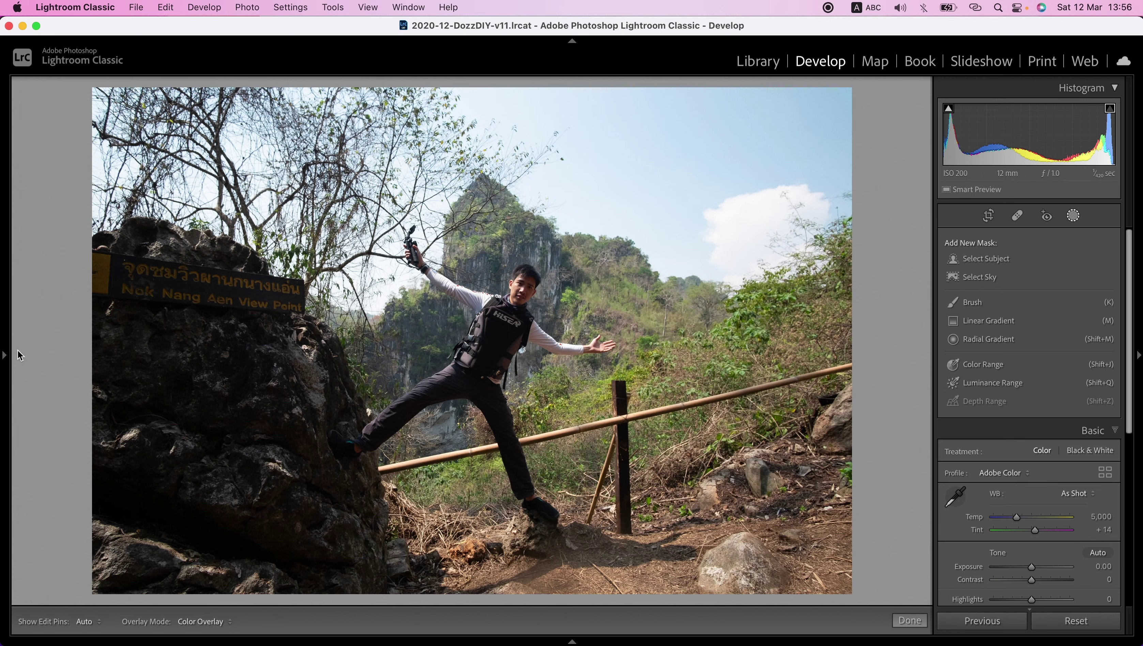
Apply the Agfa Optima 100 preset from the AgfaColor Optima 100 group to the jump photo
left_click(4, 355)
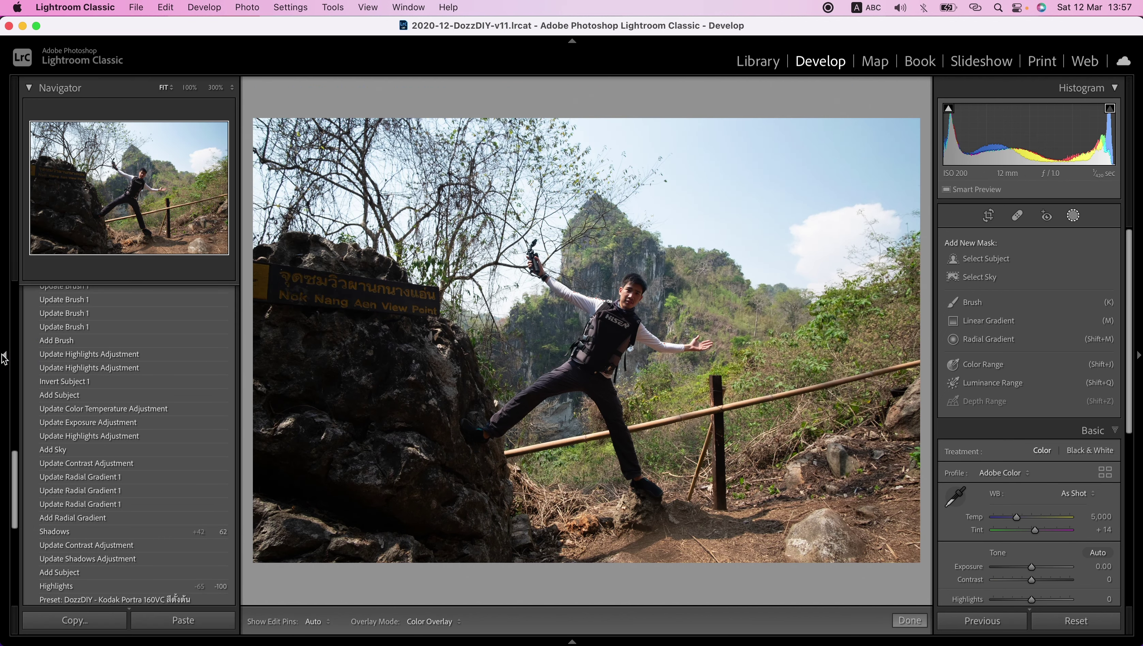
scroll(31, 324, "up", 10)
scroll(28, 318, "up", 5)
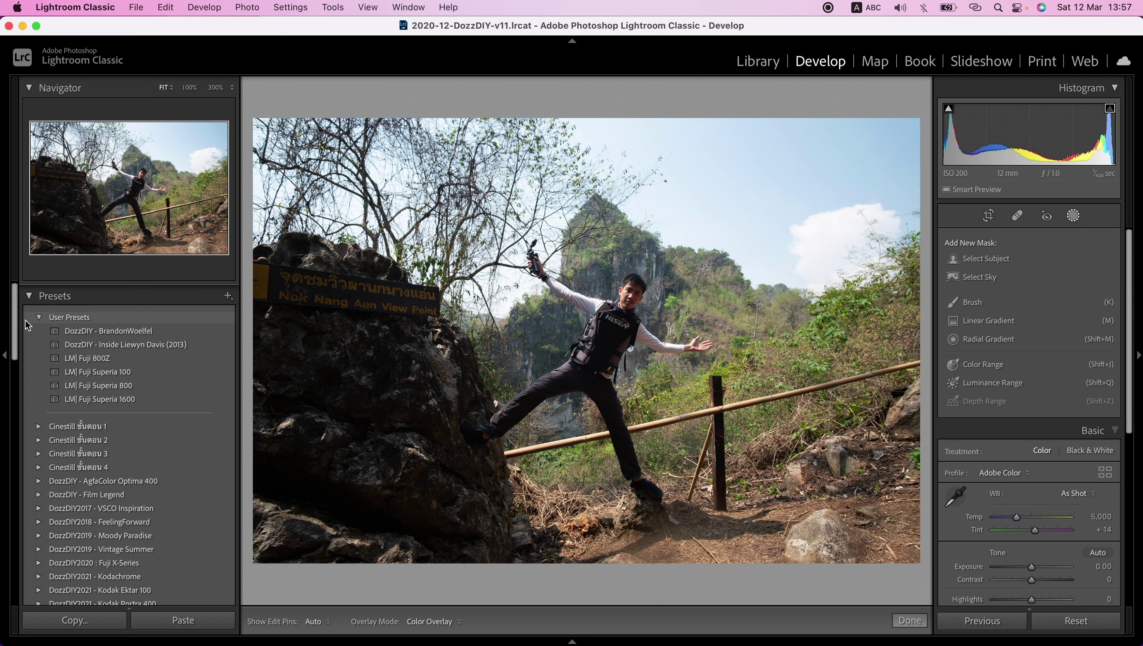
left_click(39, 313)
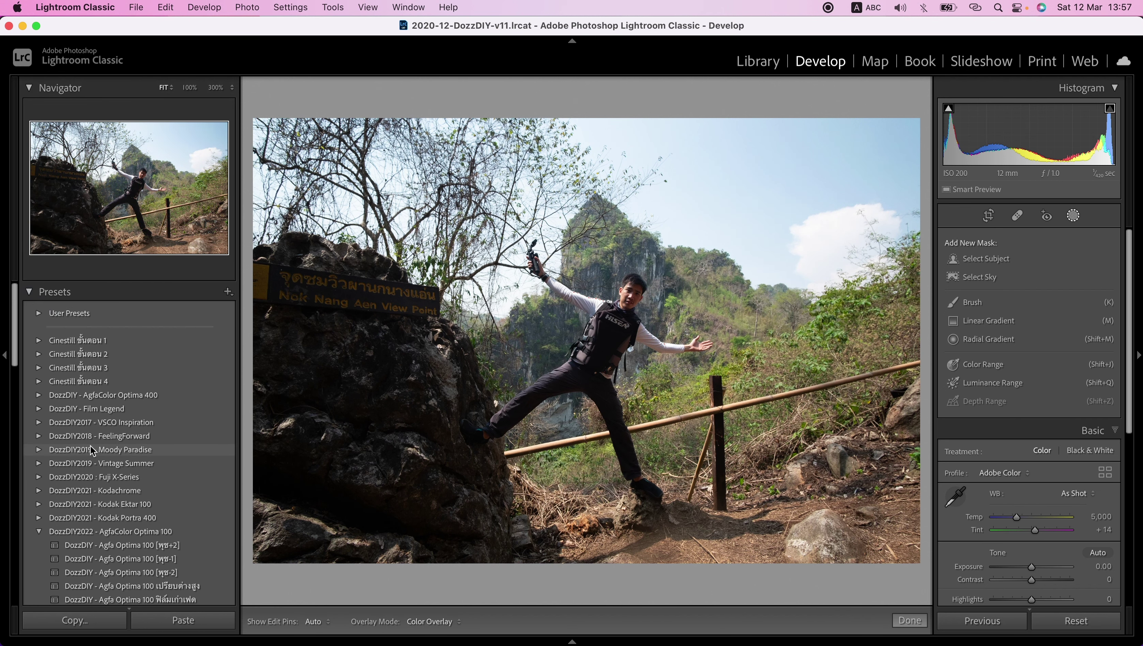
scroll(90, 445, "down", 3)
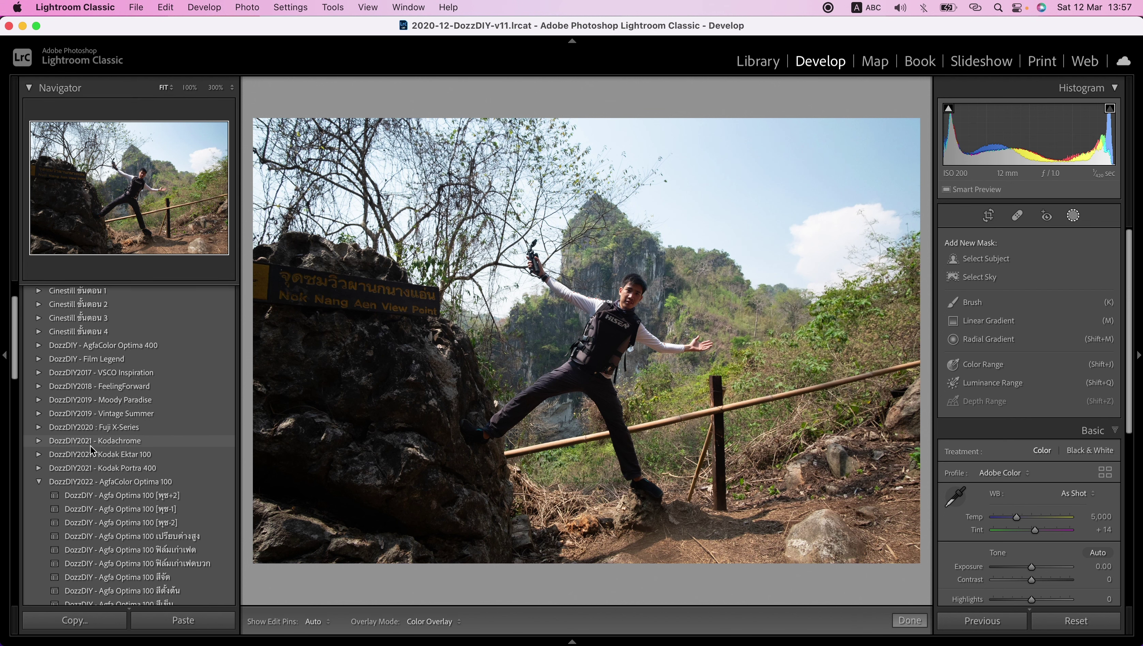
scroll(91, 445, "down", 5)
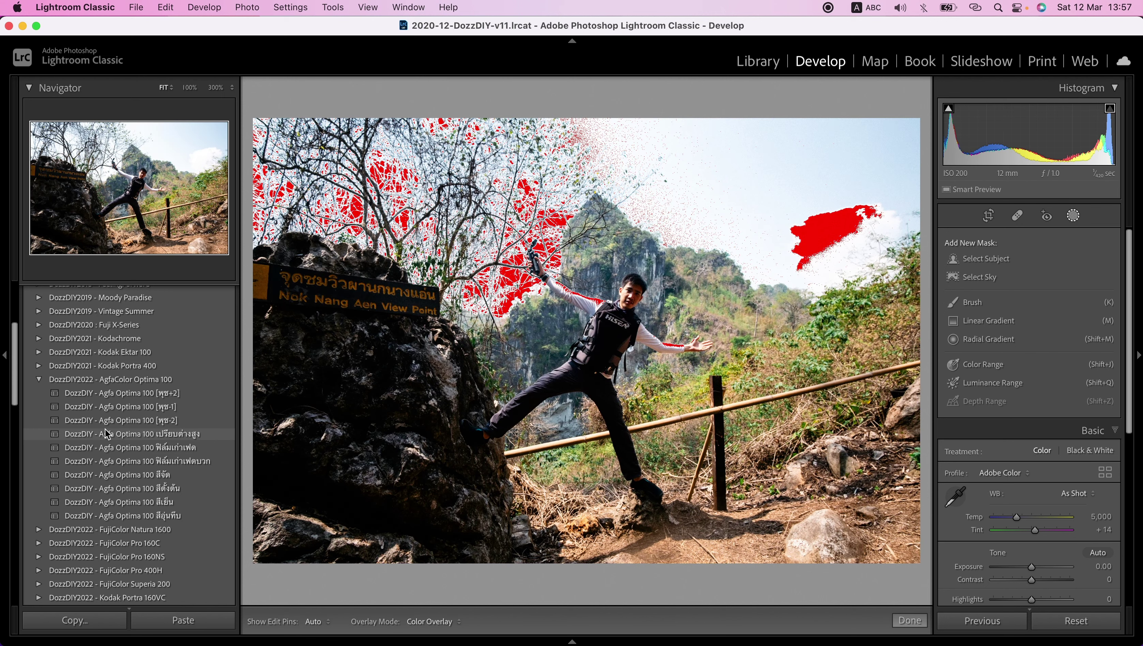
left_click(114, 486)
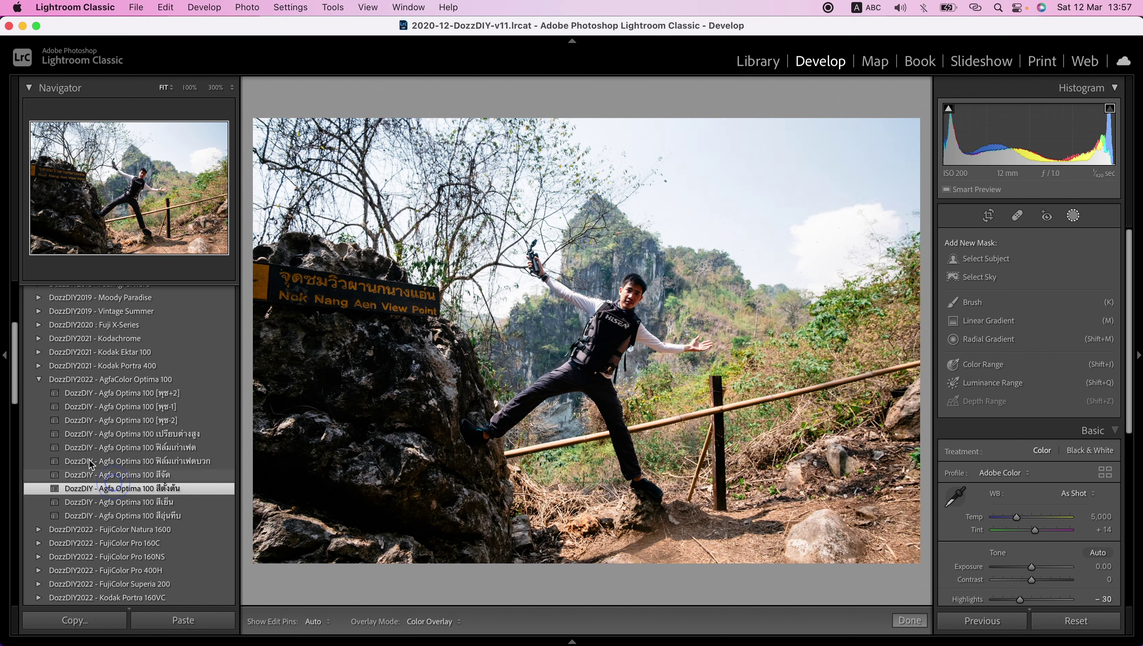
left_click(39, 380)
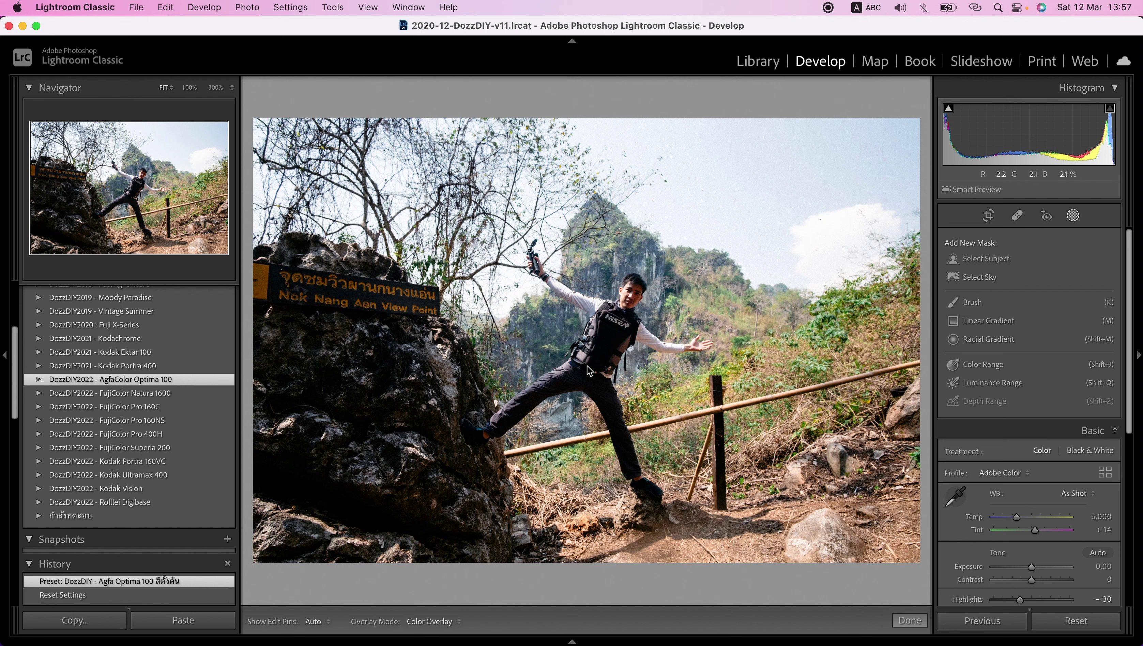
scroll(1028, 485, "down", 10)
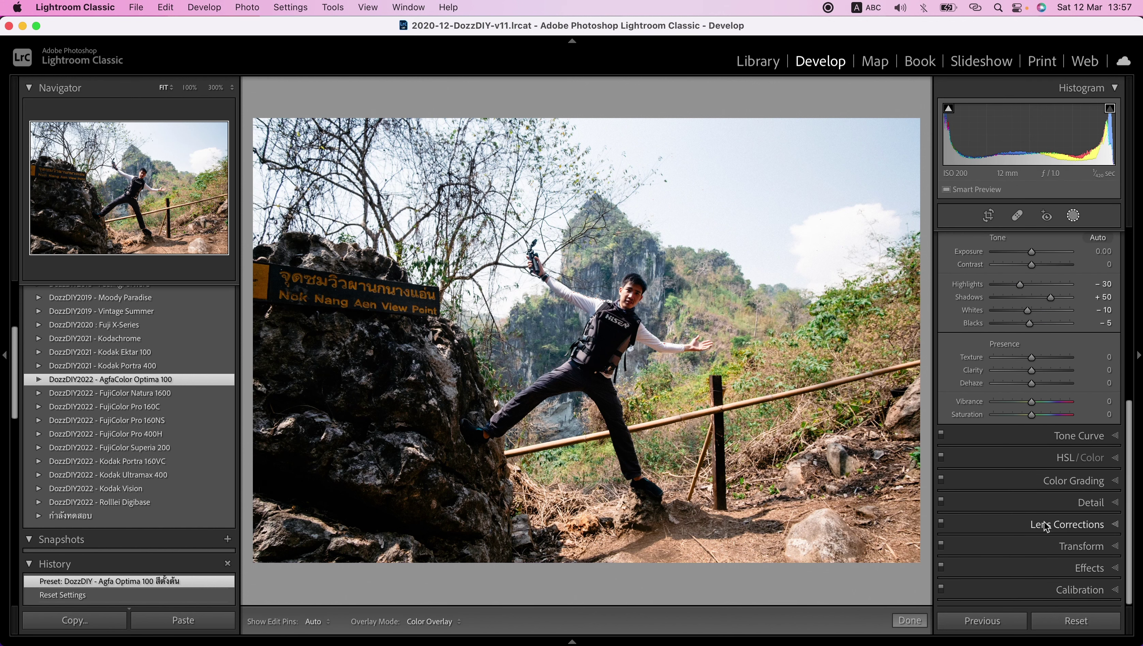
left_click(1039, 500)
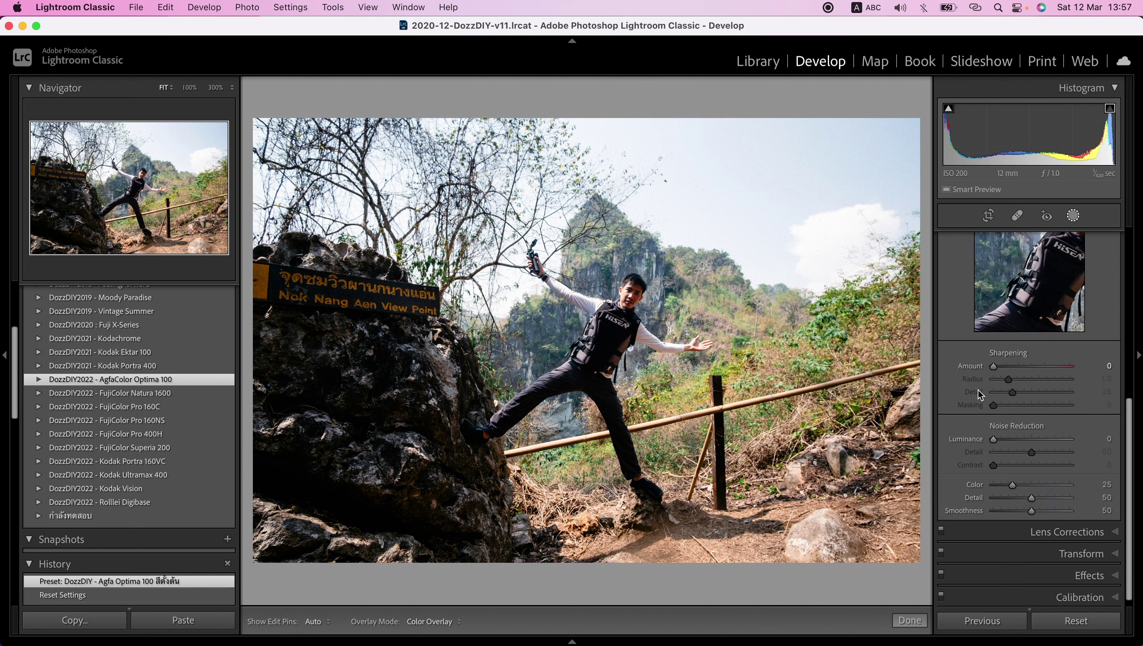
scroll(1024, 488, "down", 1)
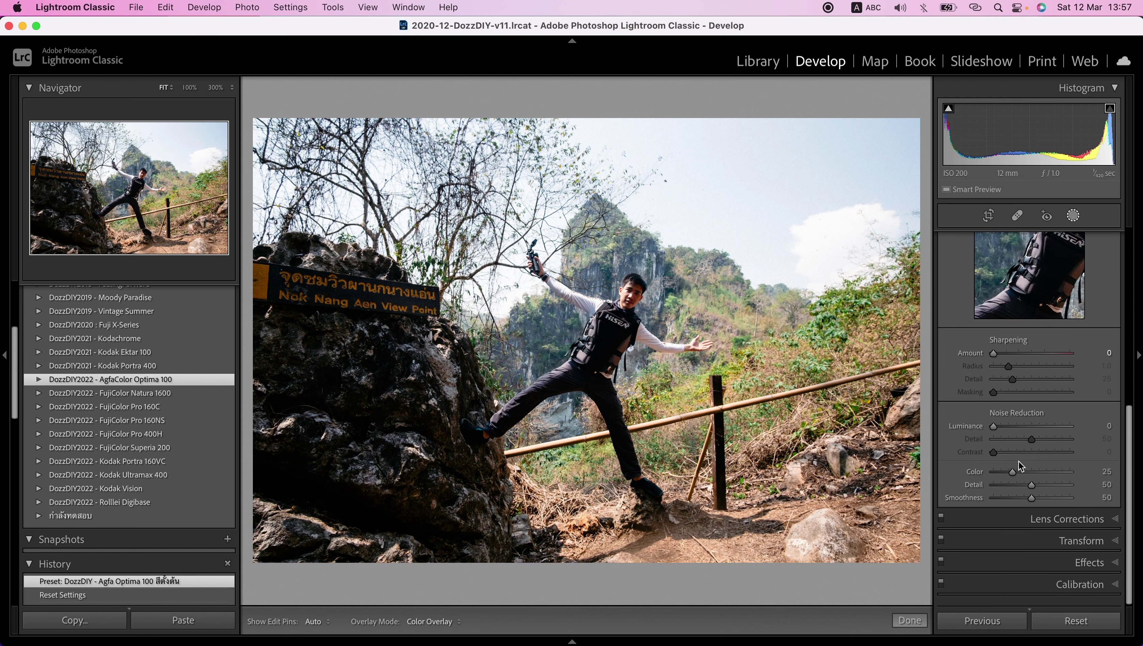
left_click(1034, 570)
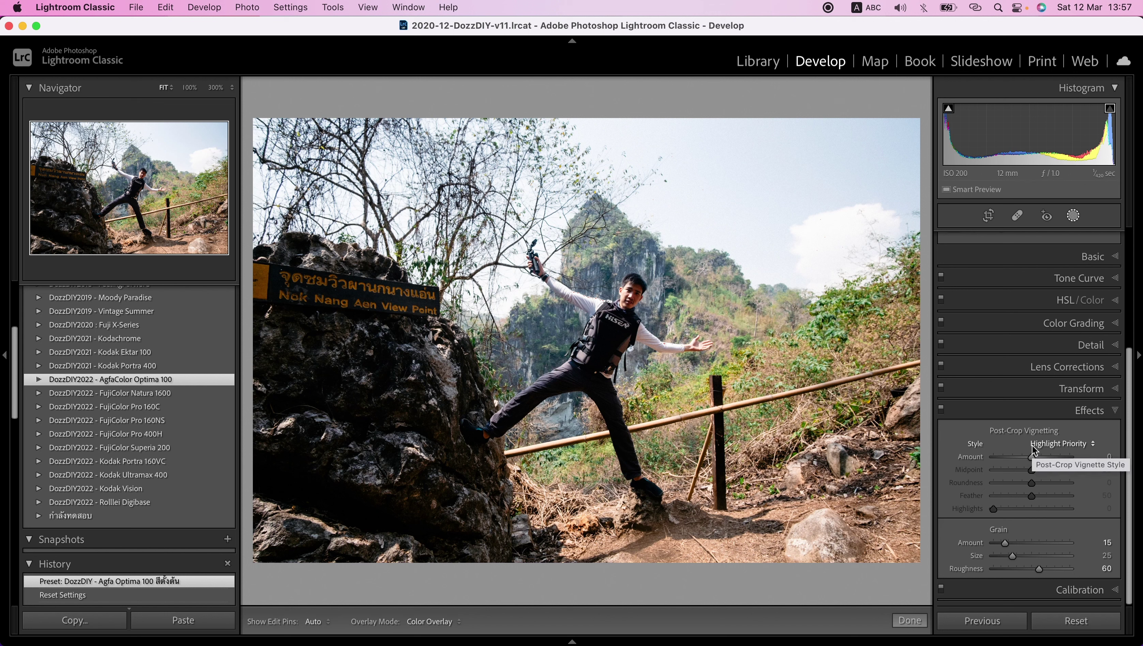
left_click(1073, 215)
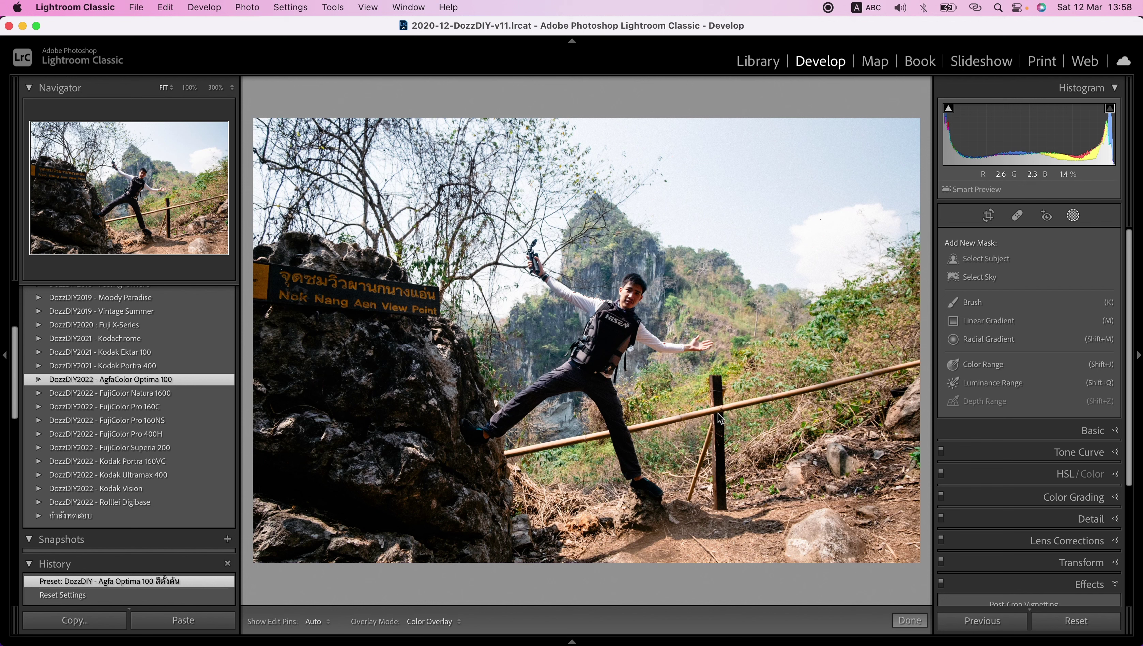
Mask the jumping man with Select Subject and brush the fence post out of it
left_click(975, 263)
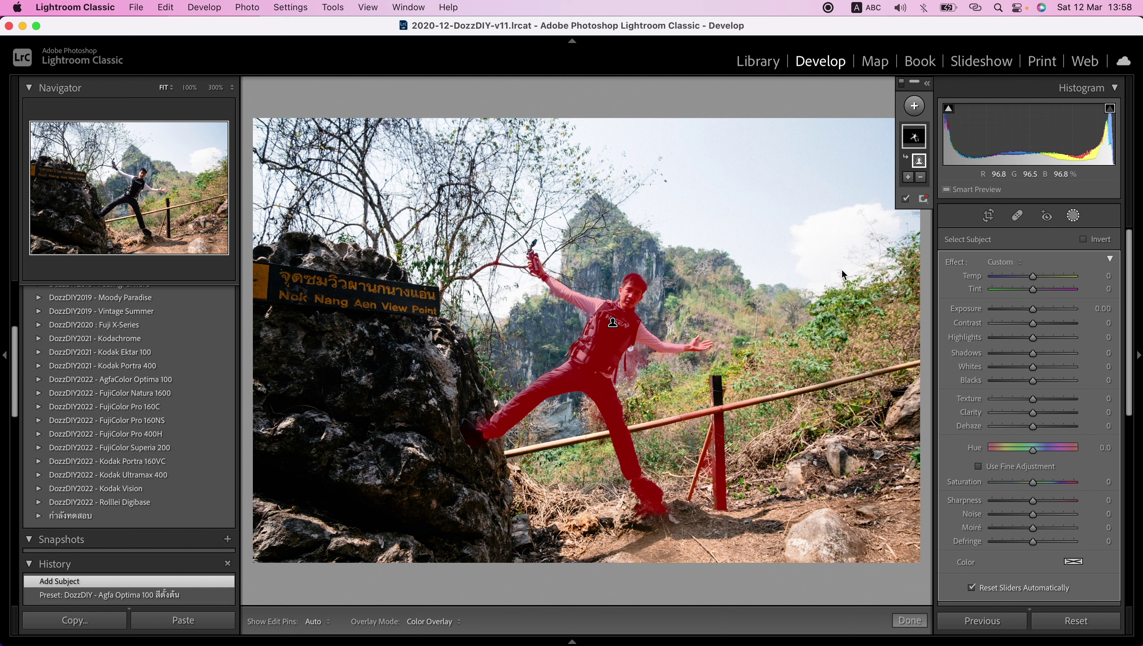
left_click(920, 178)
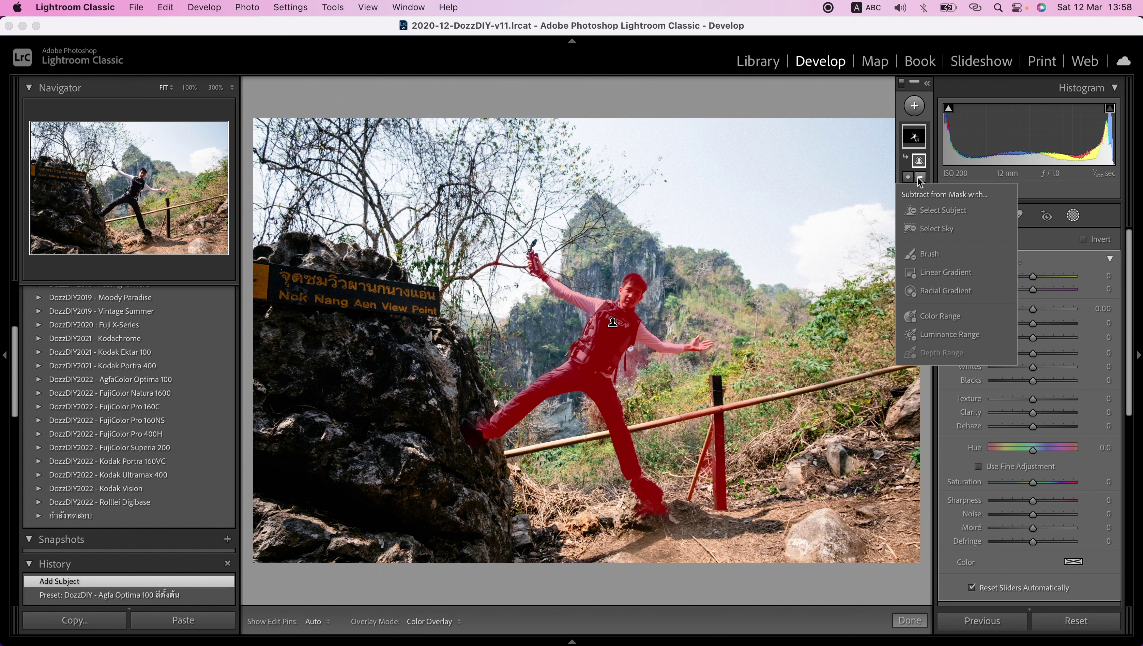
left_click(927, 253)
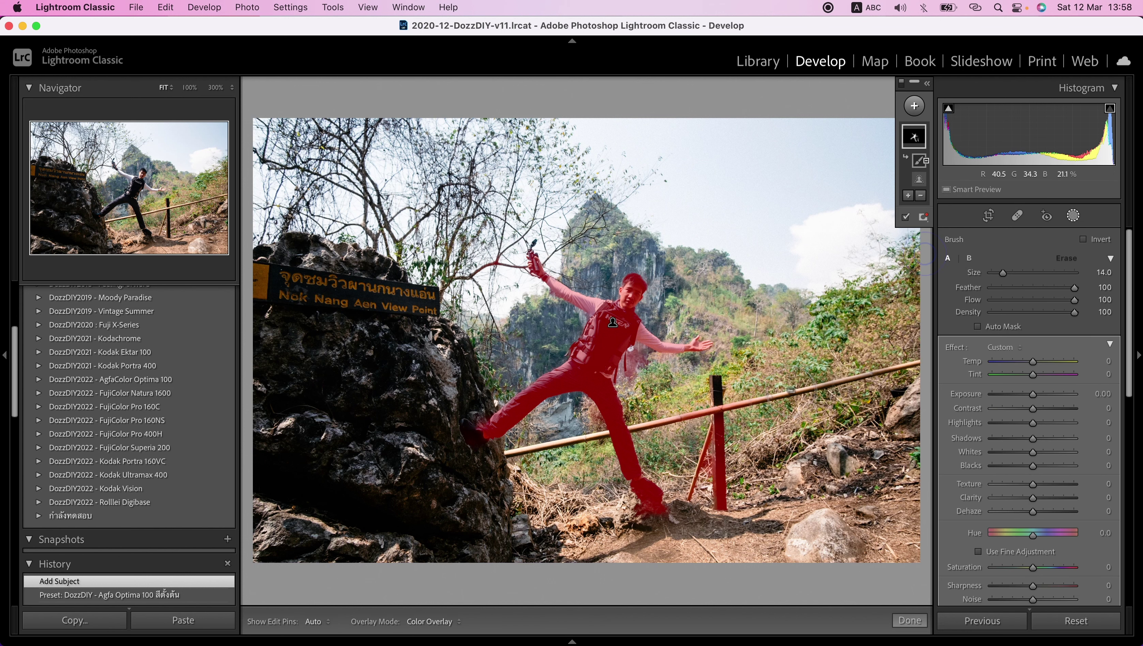
scroll(766, 395, "down", 1)
scroll(767, 395, "down", 2)
key("h")
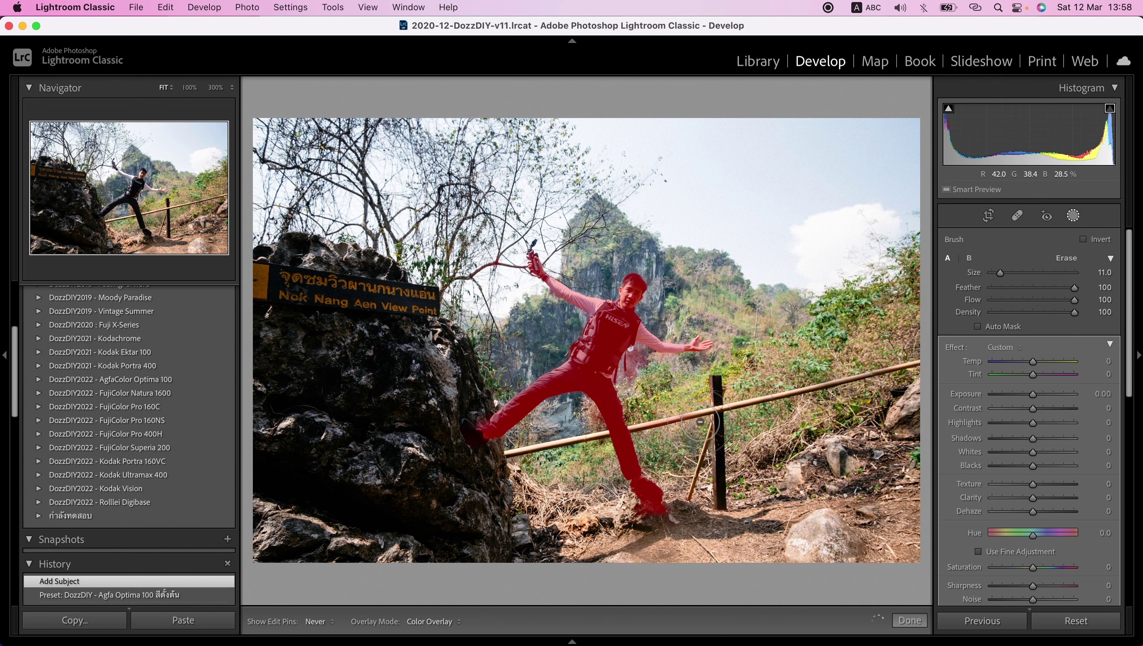
key("h")
scroll(673, 417, "down", 5)
left_click_drag(700, 421, 658, 425)
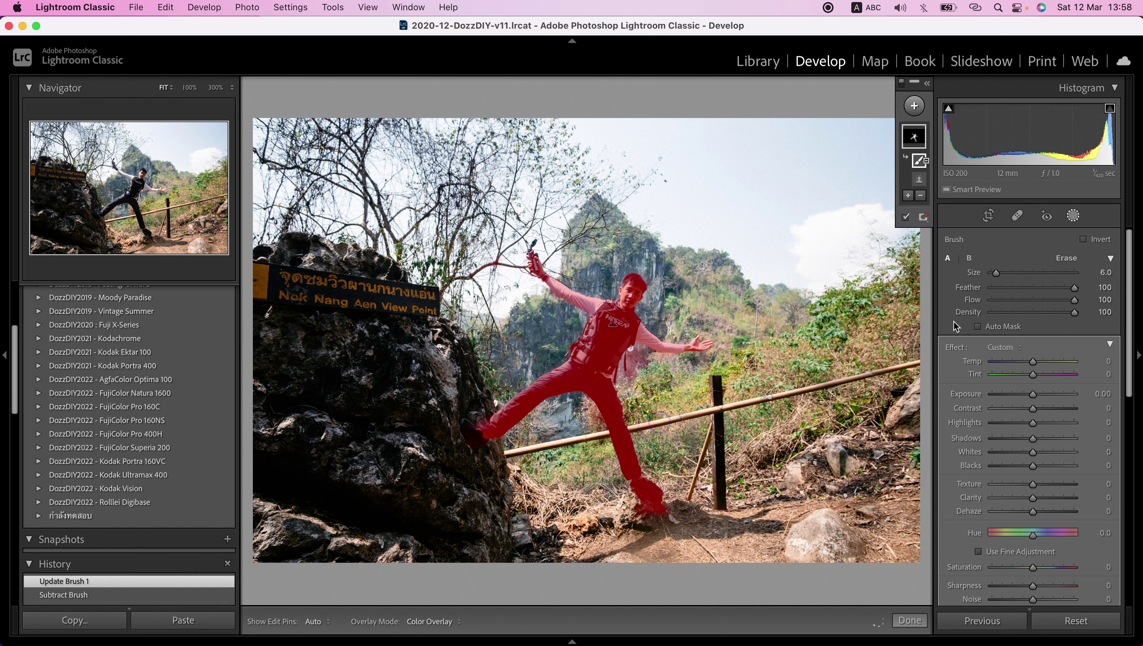
With Auto Mask on, subtract the ground near his foot from the subject mask
left_click(977, 326)
key("h")
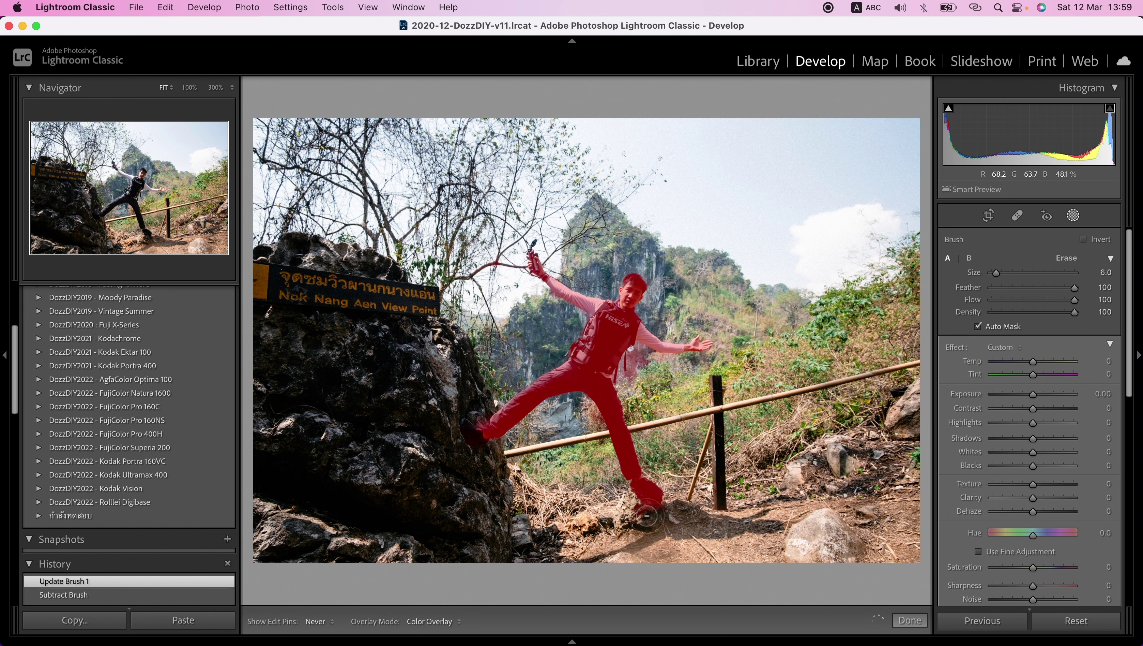
left_click_drag(646, 516, 667, 520)
key("h")
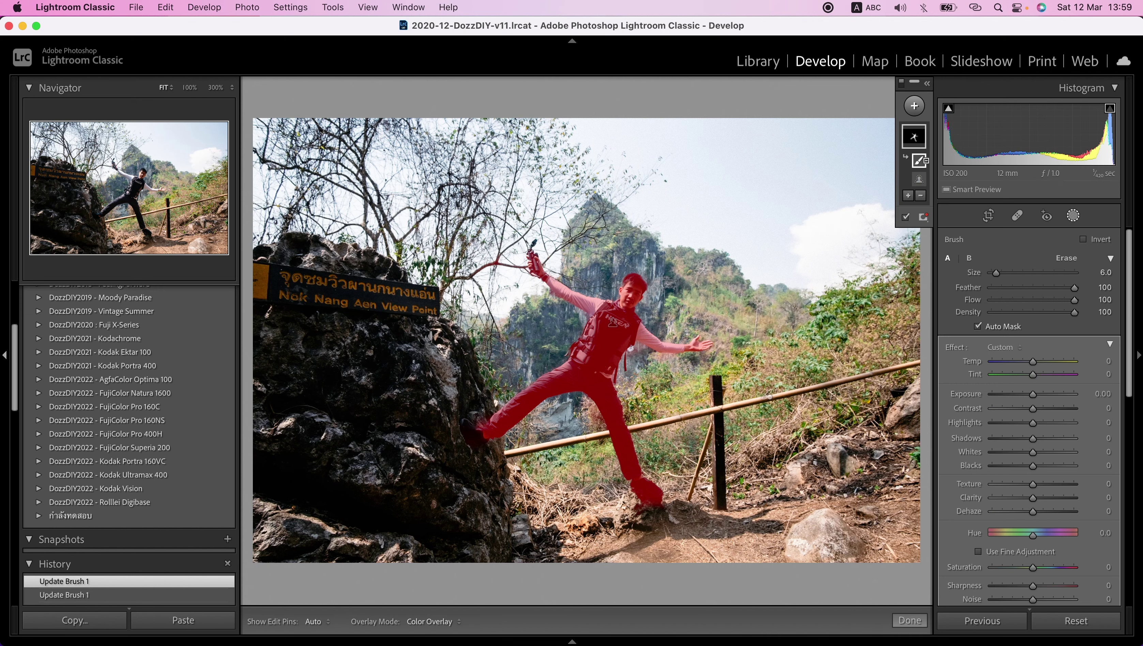
At 300% zoom, brush the camera on the stick into the subject mask, then return to 100%
left_click(115, 168)
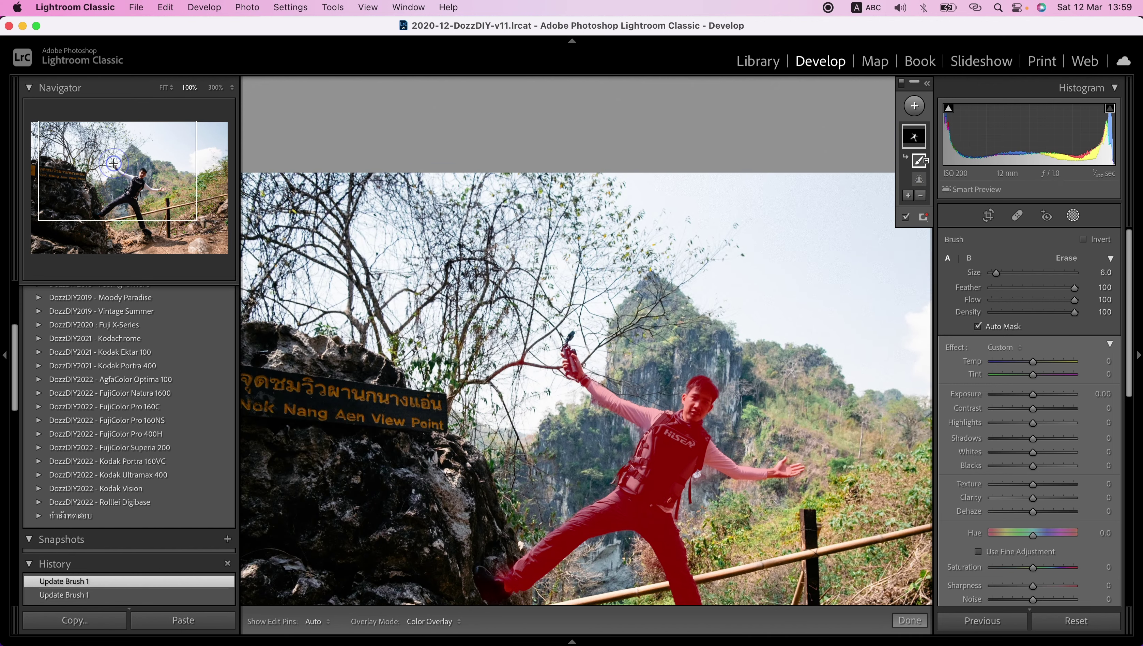
left_click(217, 88)
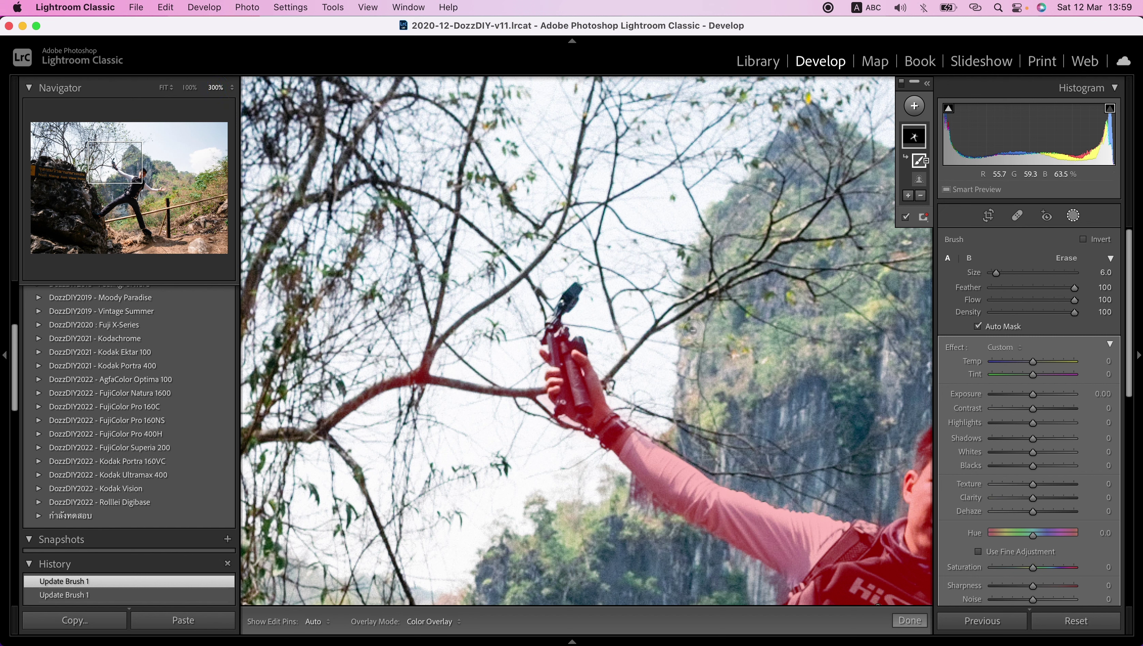
left_click(908, 195)
left_click(911, 277)
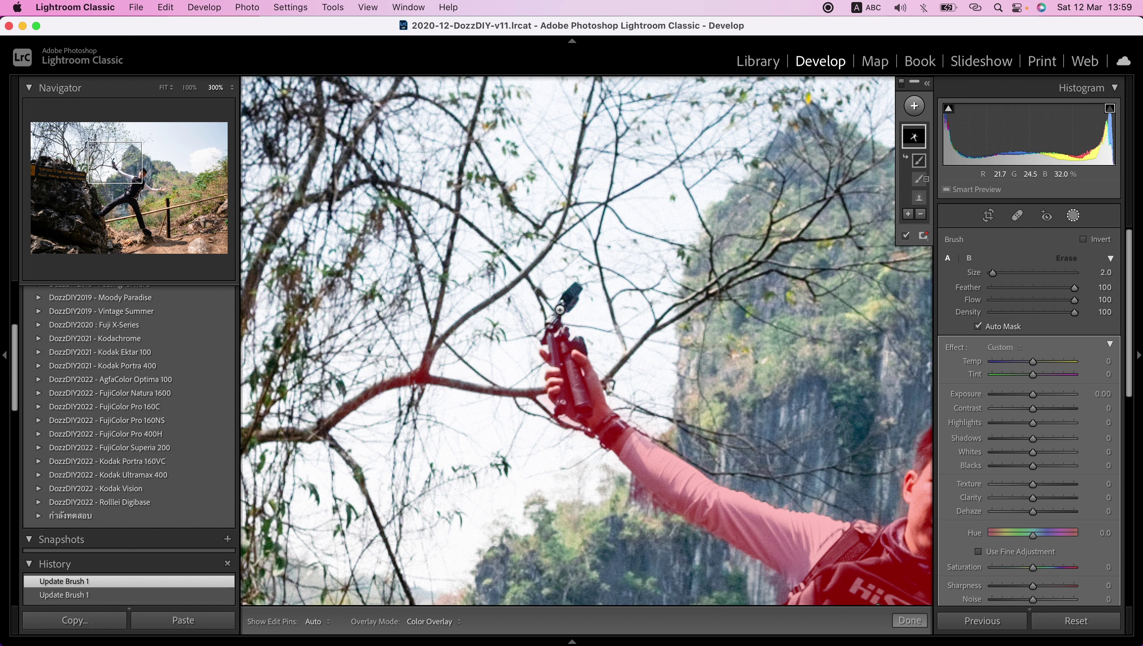
key("h")
left_click_drag(560, 309, 563, 309)
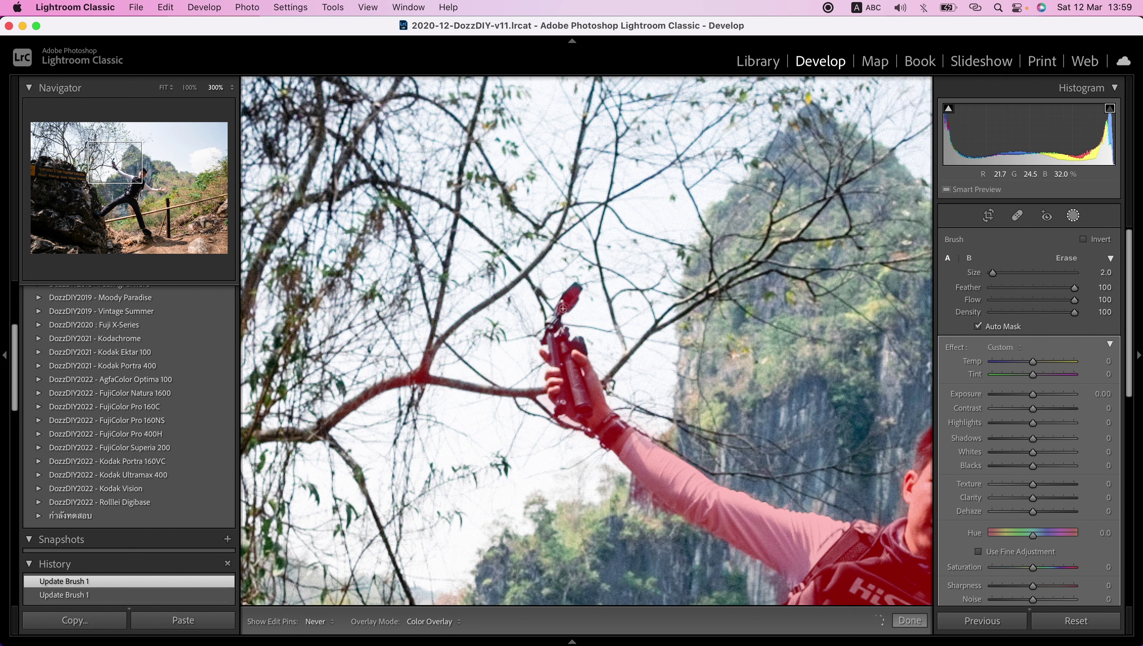
key("h")
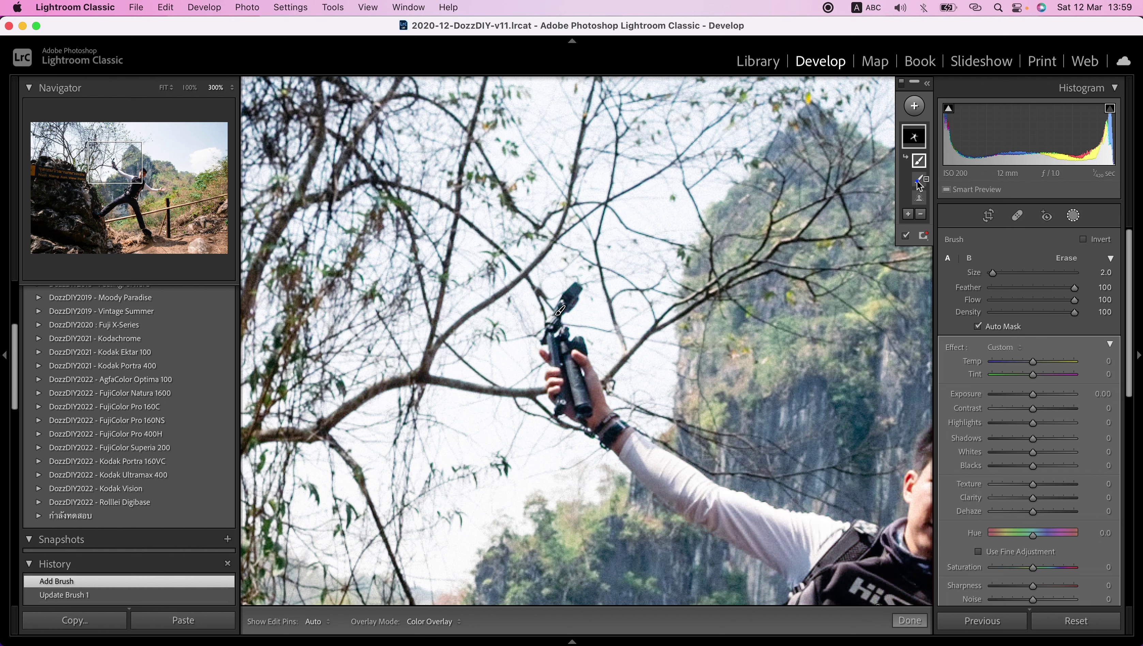
key("h")
scroll(406, 389, "up", 5)
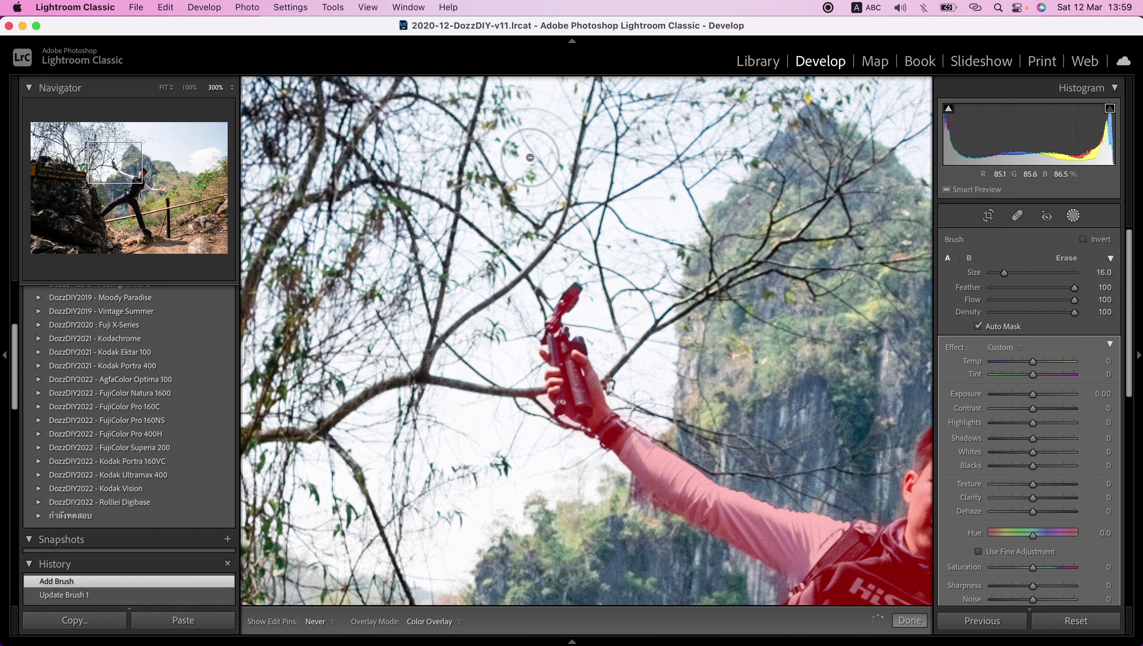
key("h")
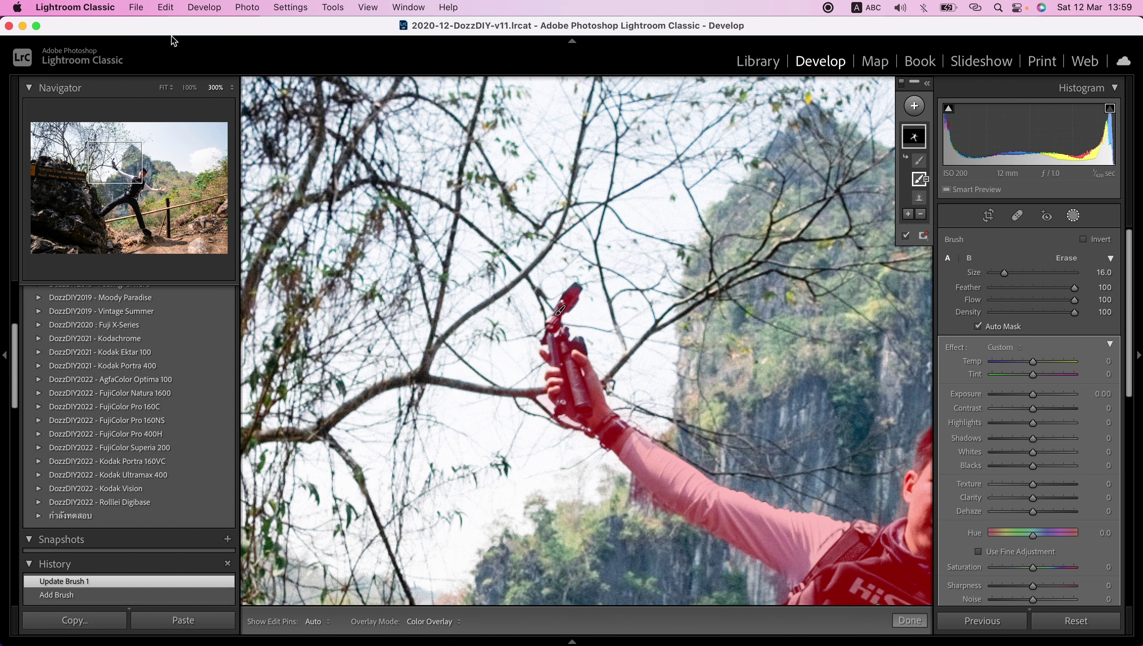
left_click(188, 87)
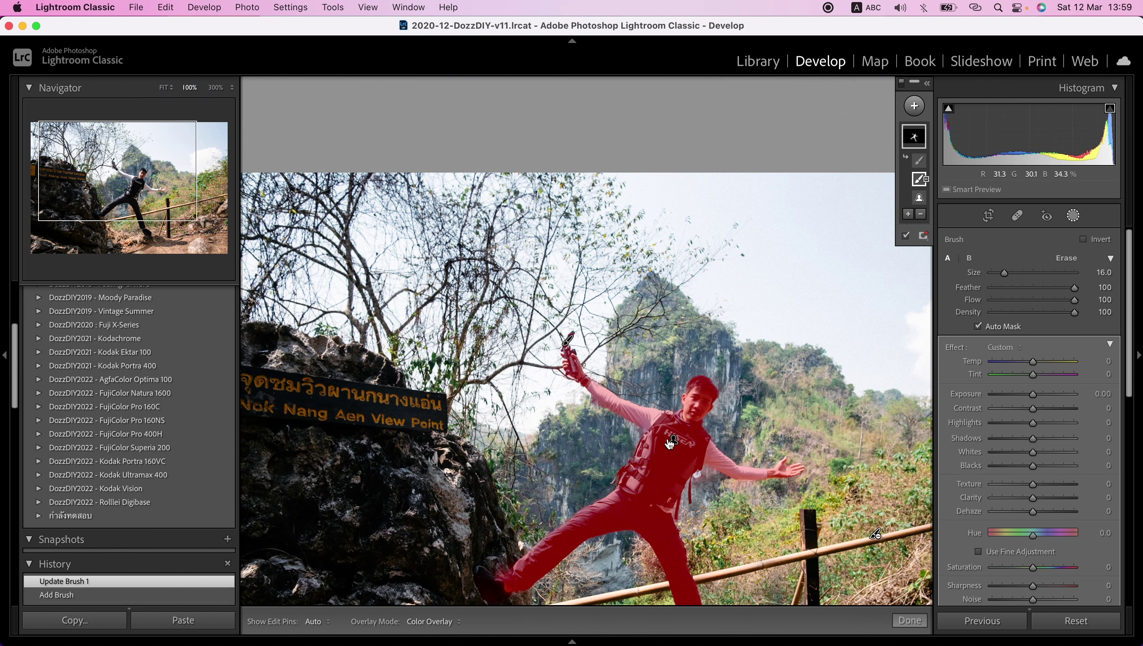
Set the person mask to Contrast −100, Shadows +21 and Highlights −16
left_click(1017, 409)
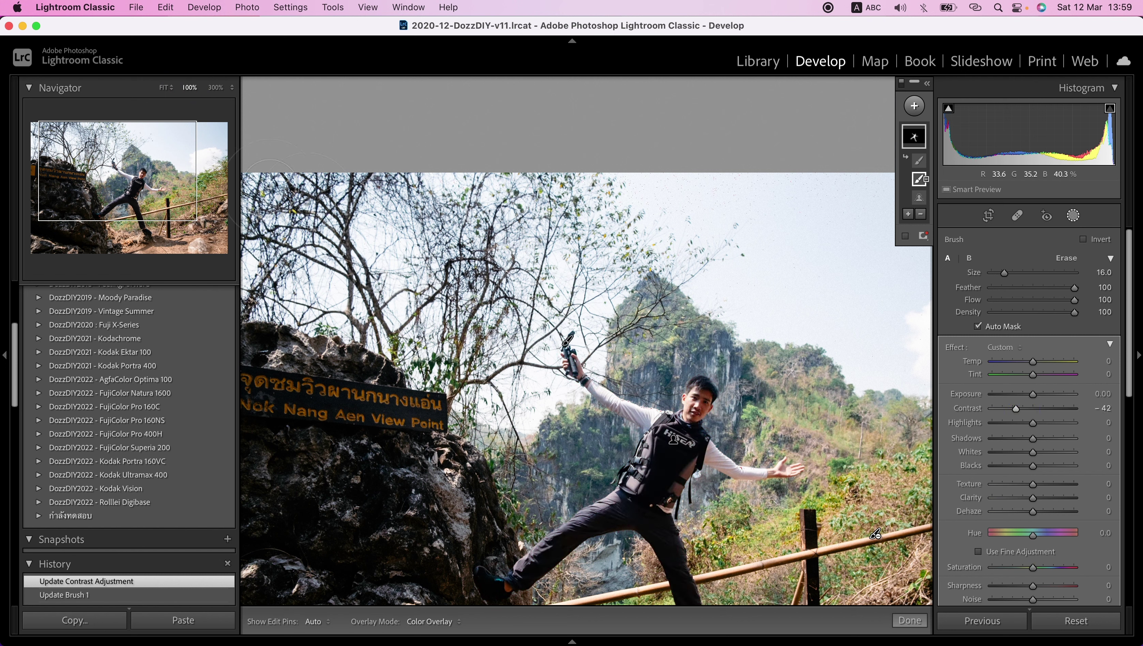
left_click(168, 90)
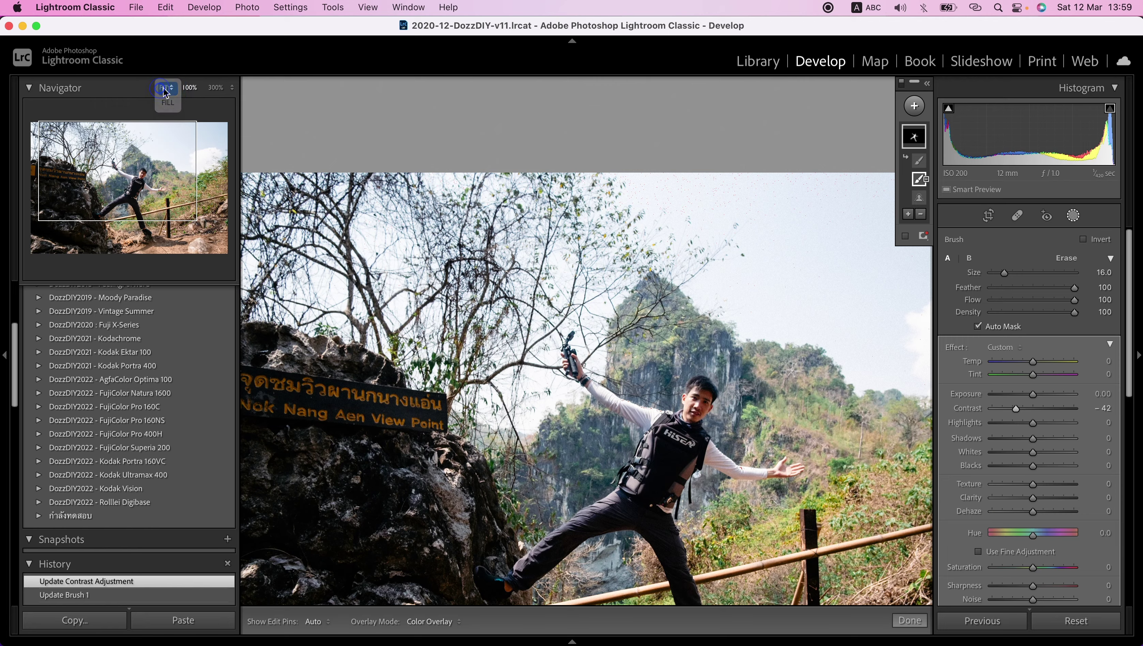
left_click(167, 90)
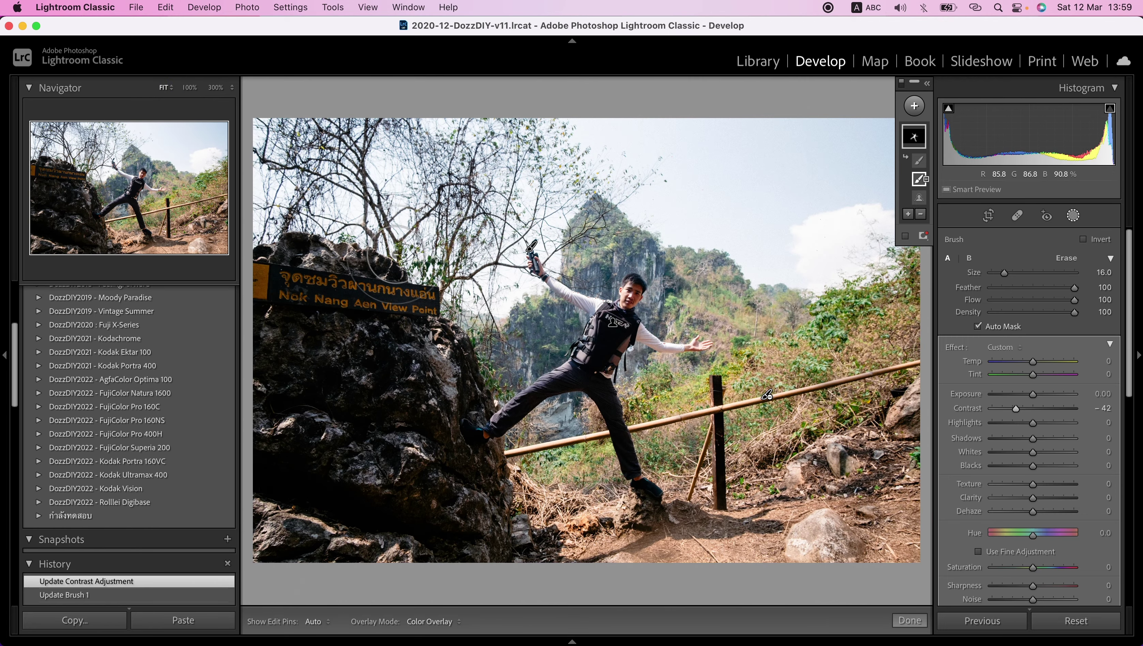
left_click(992, 410)
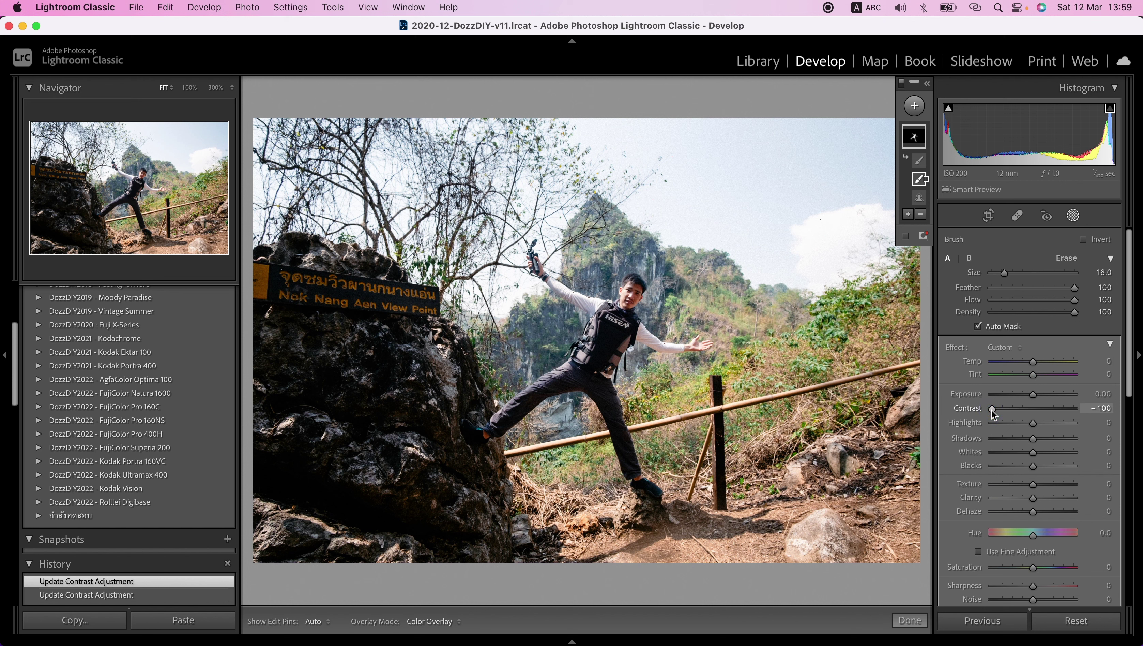
left_click(1045, 438)
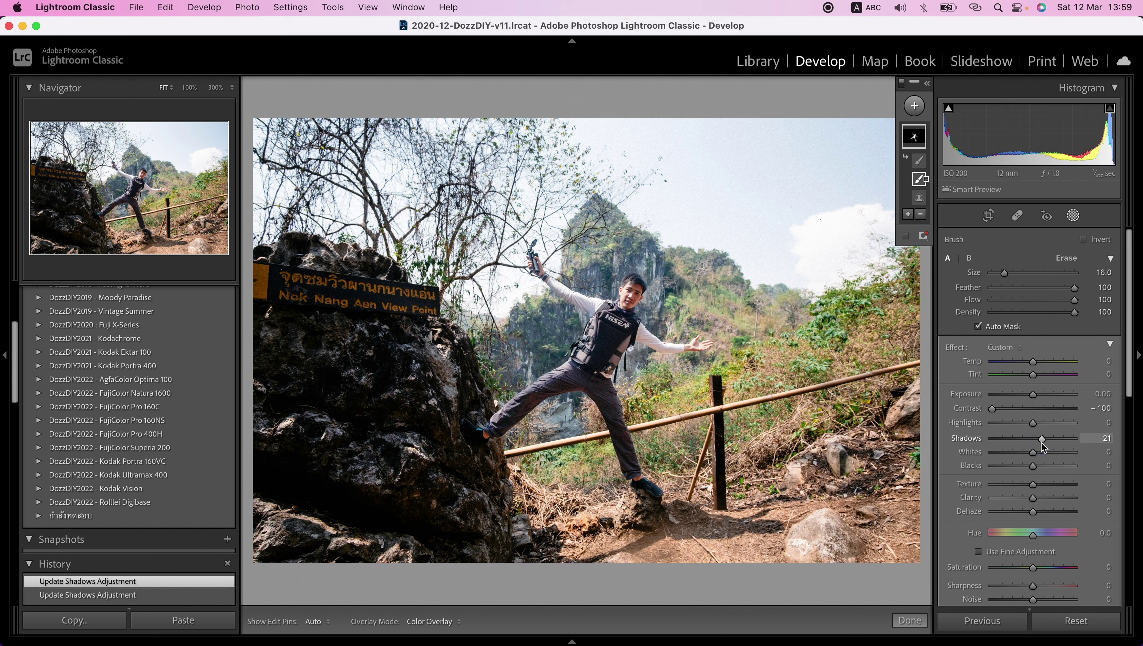
left_click_drag(1033, 423, 1025, 422)
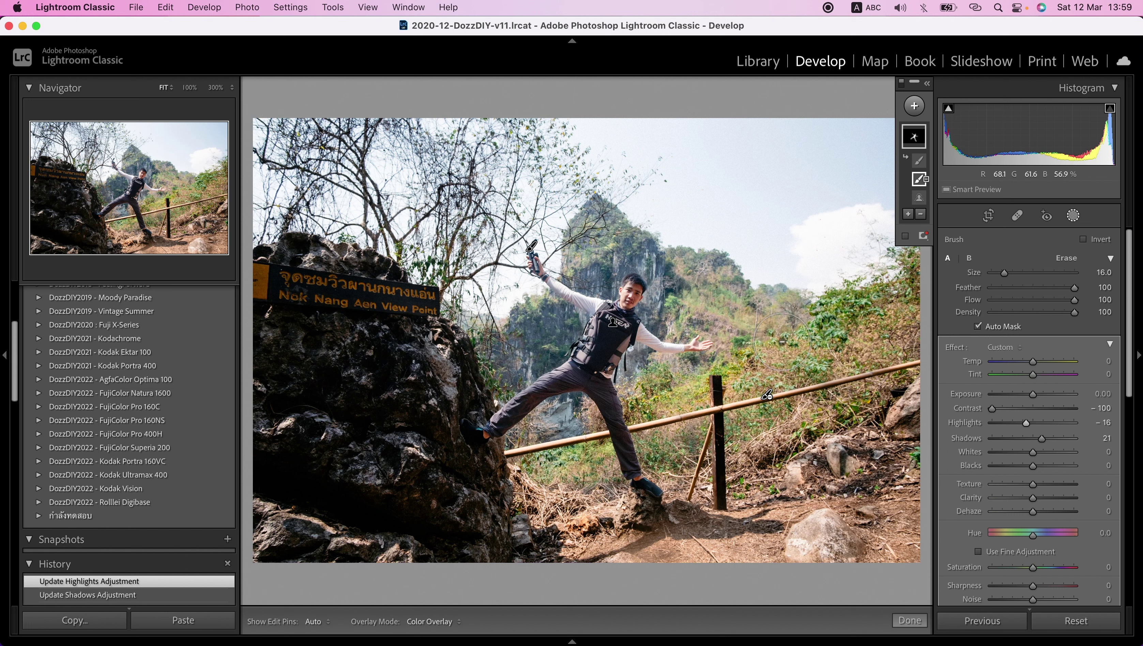
left_click(913, 140)
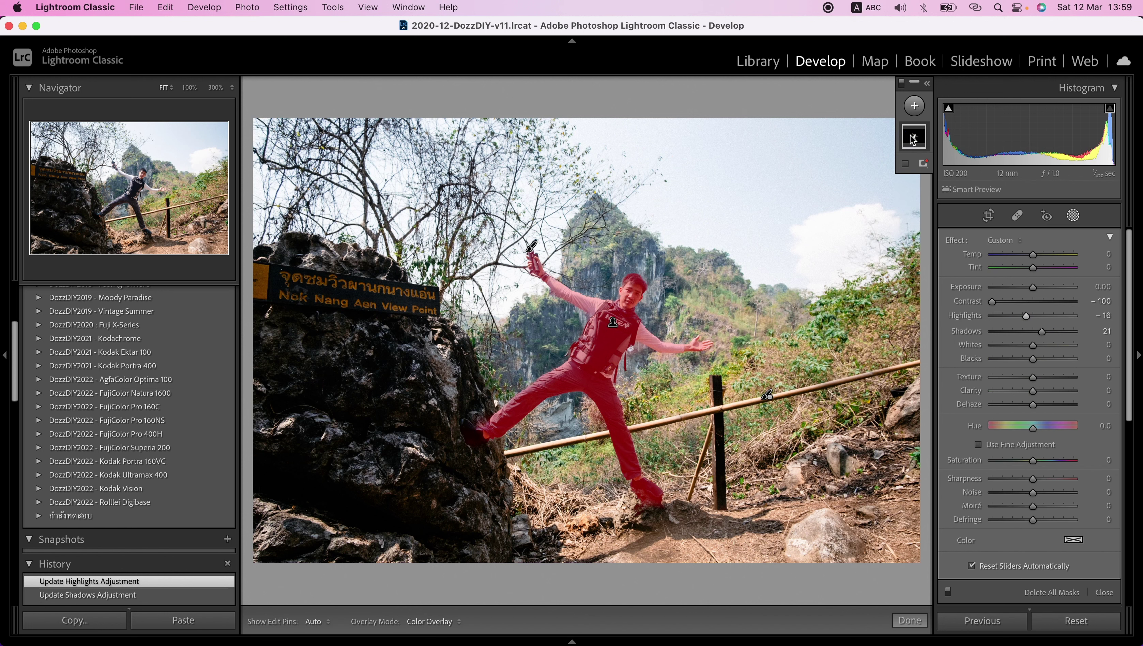
Duplicate the person mask and delete the original Mask 1
right_click(913, 140)
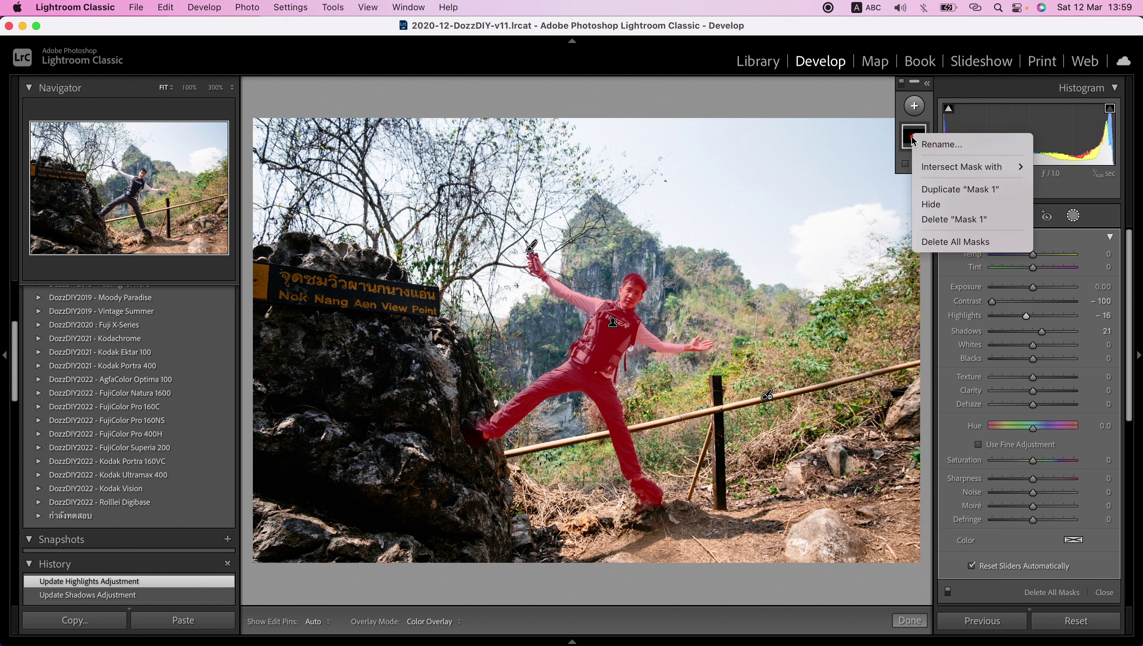
left_click(948, 190)
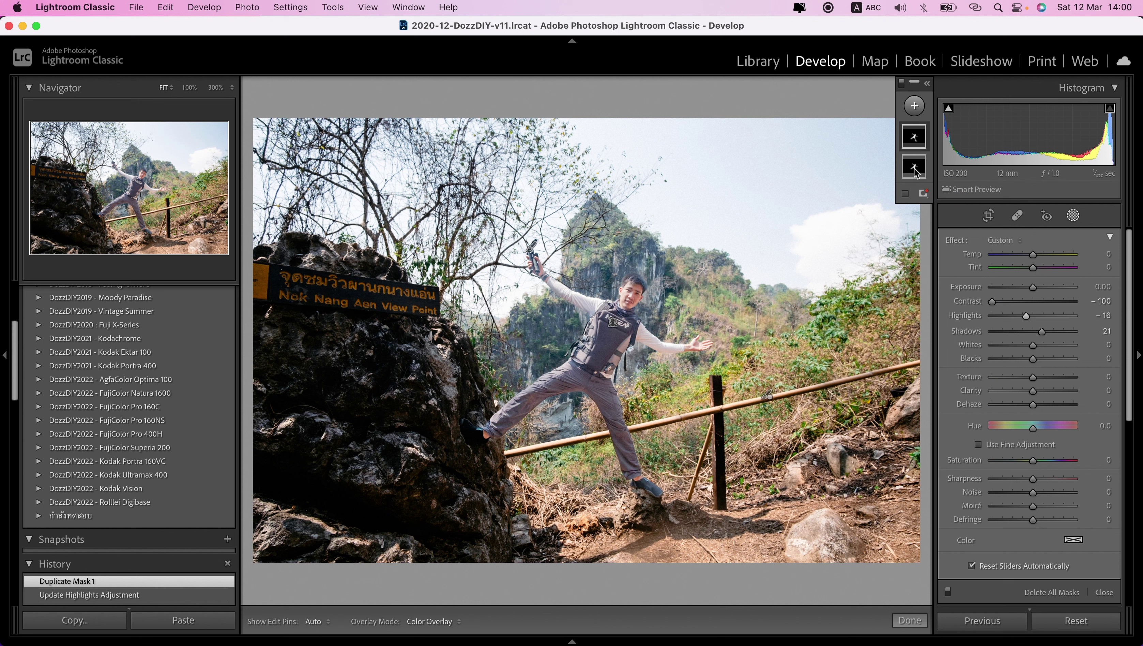
mouse_move(913, 166)
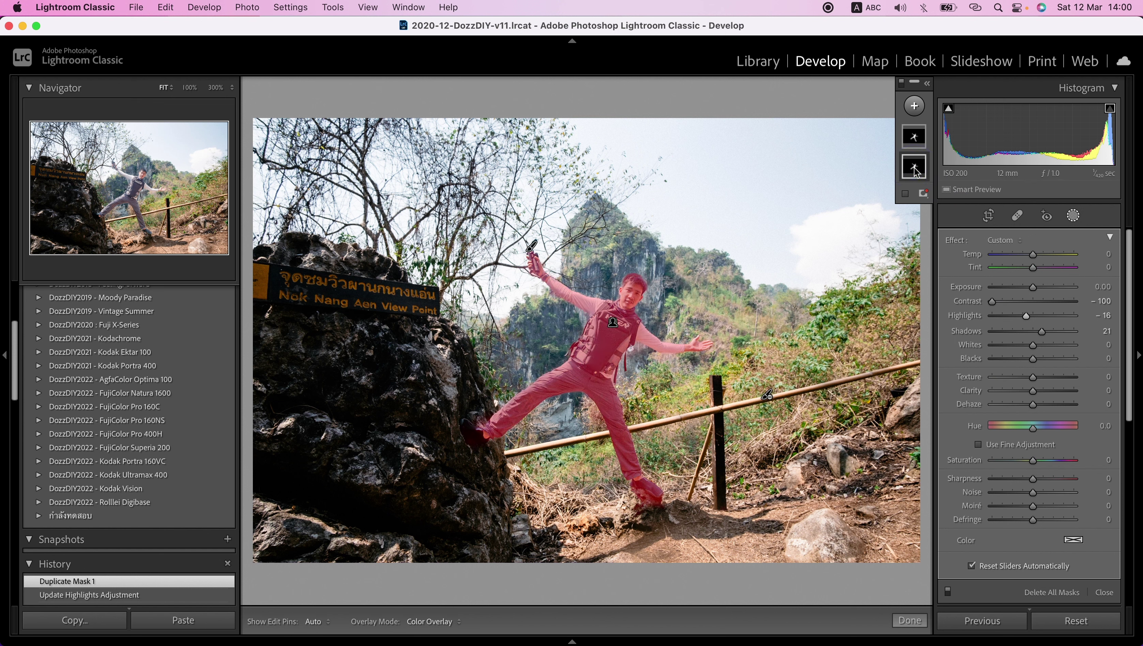
left_click(915, 170)
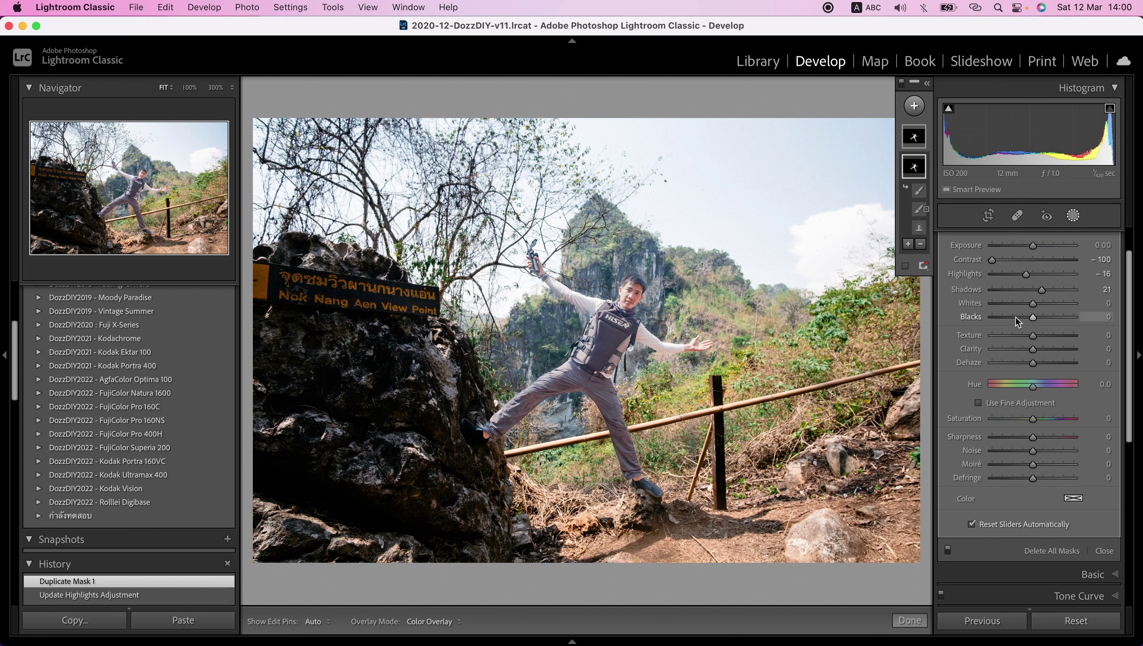
left_click(913, 169)
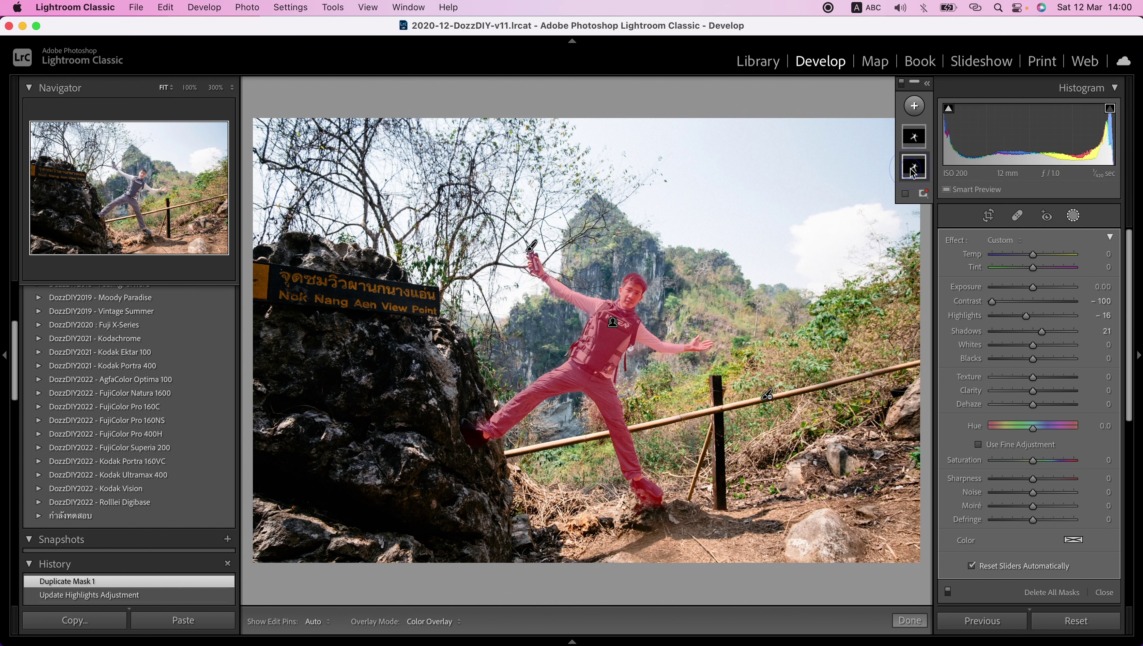
right_click(914, 168)
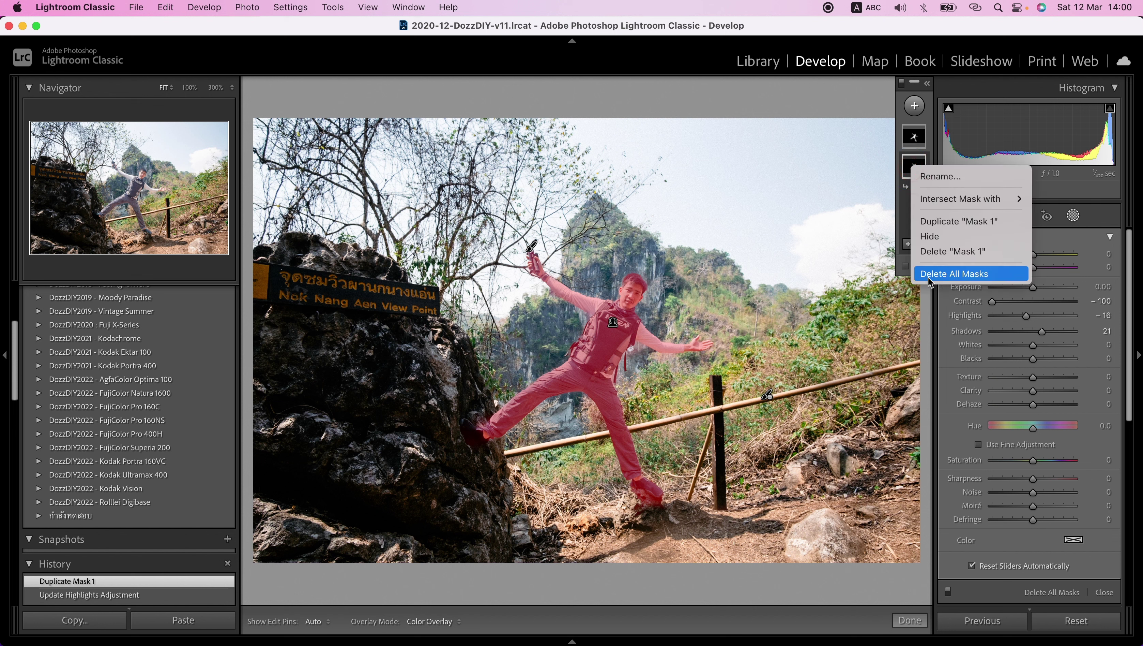
left_click(934, 252)
left_click(914, 106)
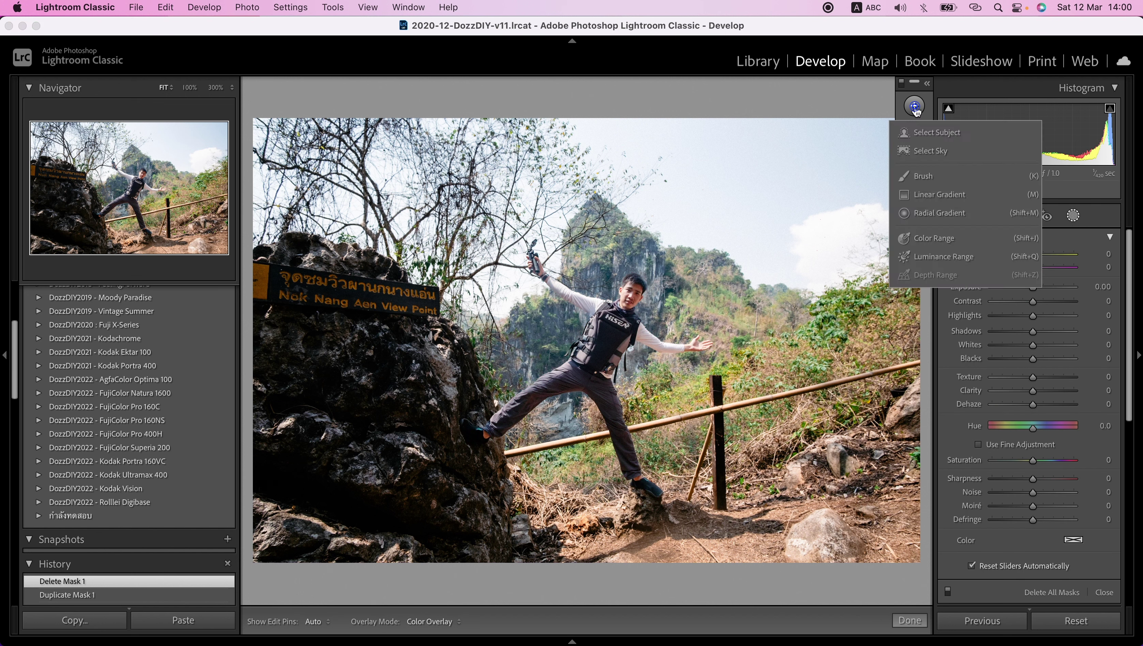
Create an inverted Select Subject background mask and brush in extra ground and the upper trees
left_click(926, 133)
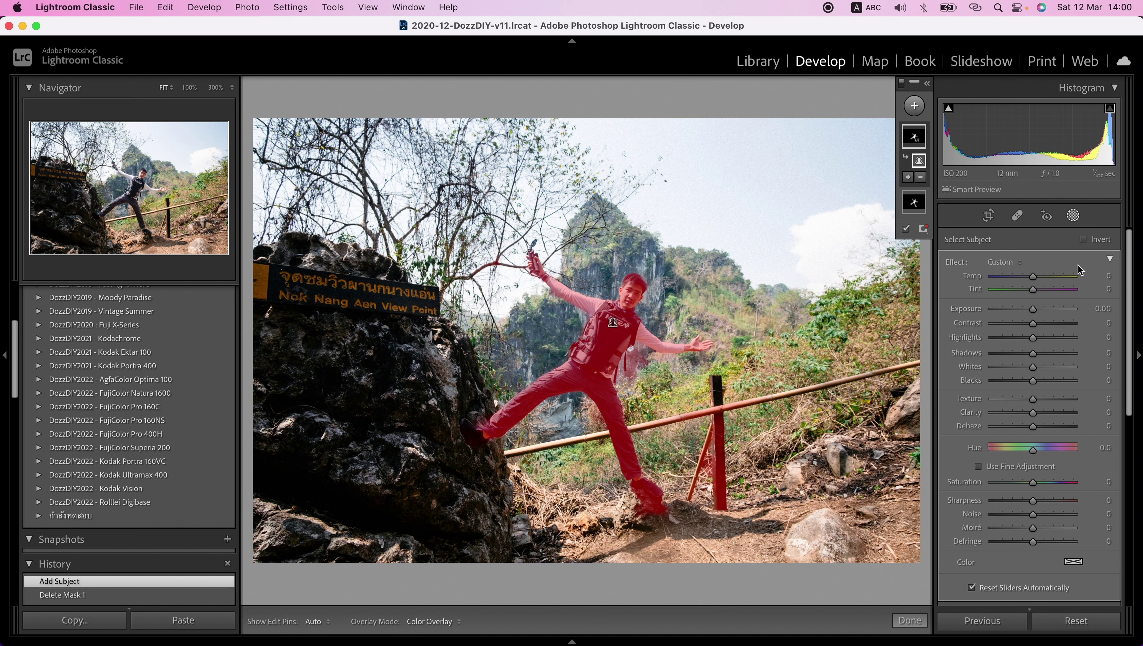
left_click(1083, 240)
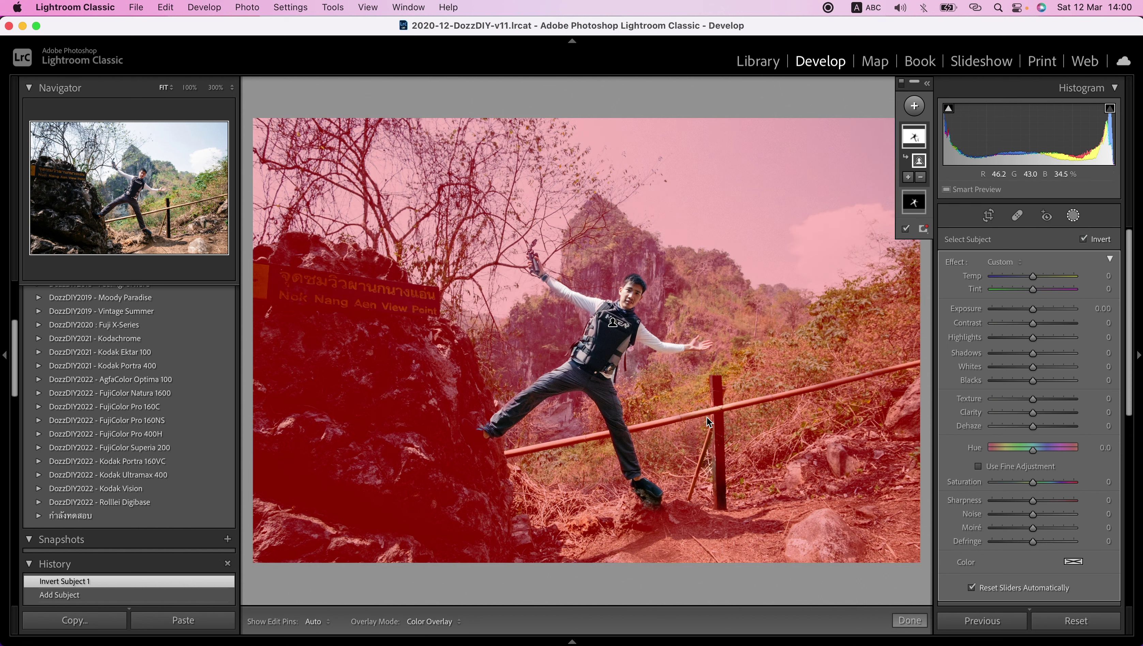
left_click(909, 177)
left_click(915, 255)
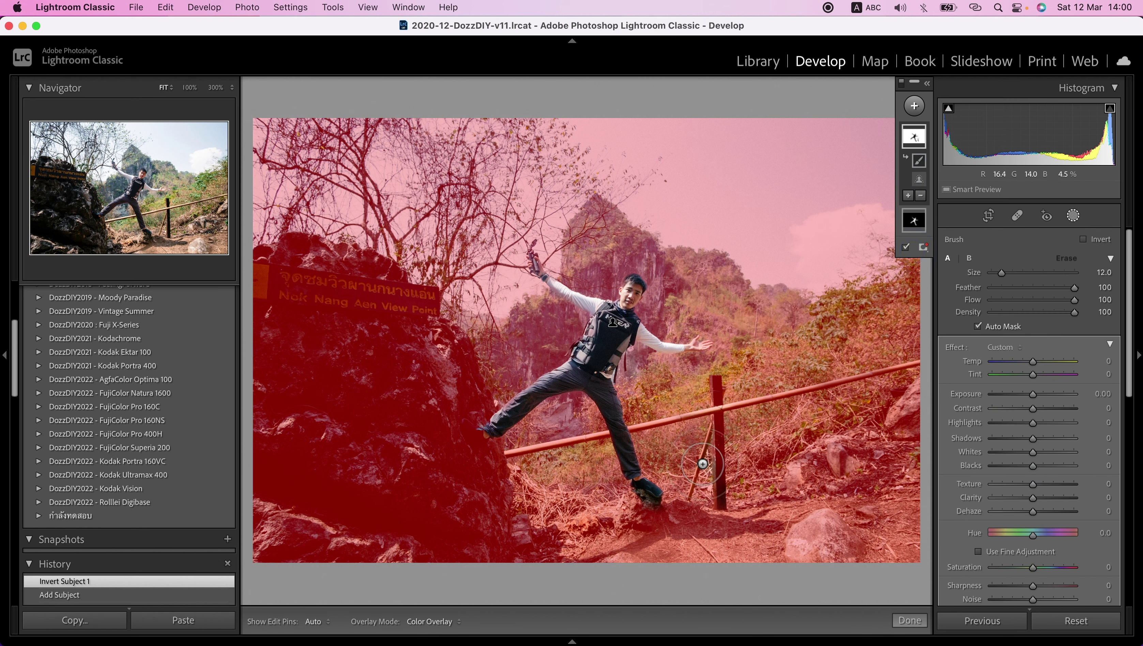
scroll(709, 498, "up", 5)
mouse_move(707, 449)
left_mouse_down()
mouse_move(648, 544)
mouse_move(647, 493)
left_mouse_up()
scroll(648, 545, "down", 8)
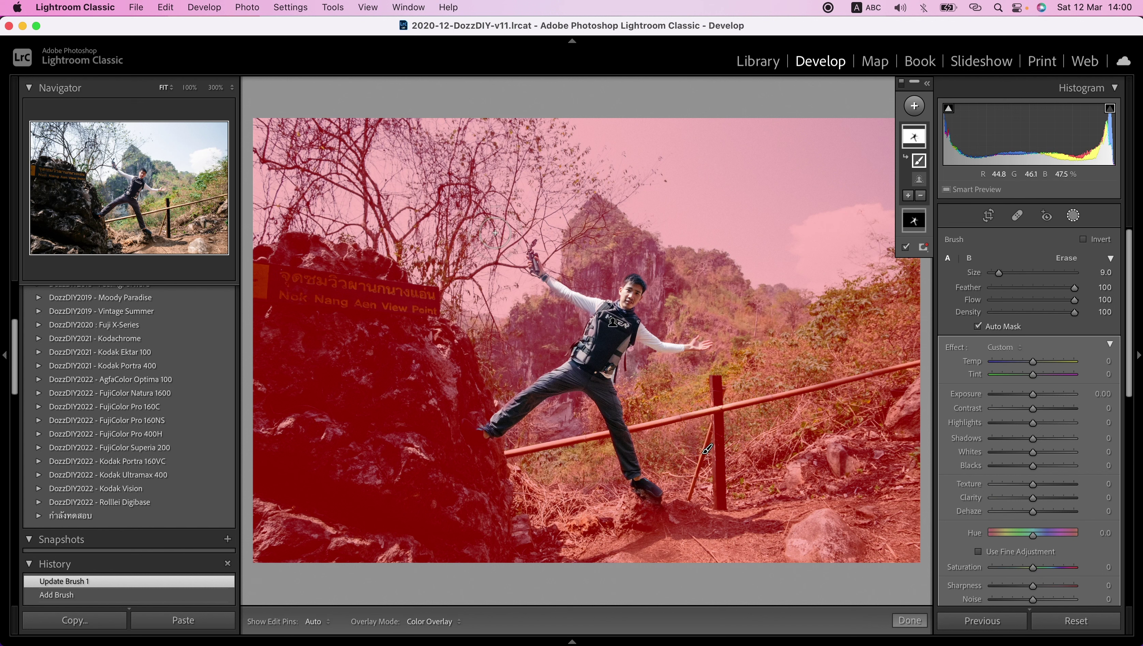
left_click_drag(495, 233, 430, 241)
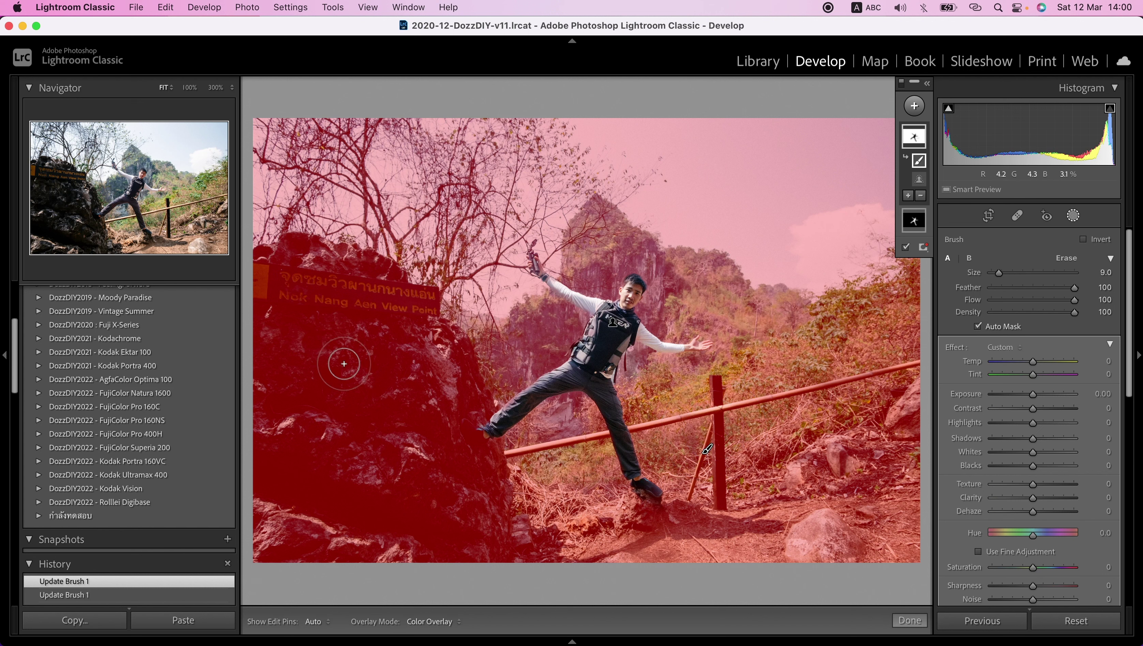
Erase the dark left rock and sign from the background mask, then set Highlights to −92
left_click(1061, 262)
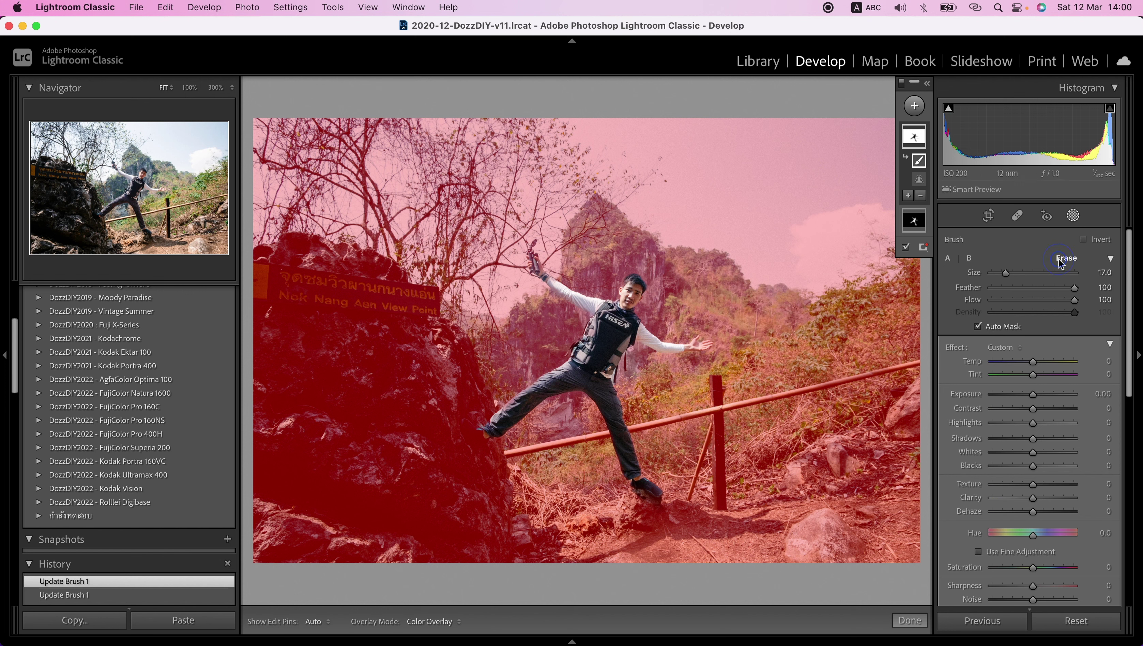
left_click(921, 195)
left_click(935, 270)
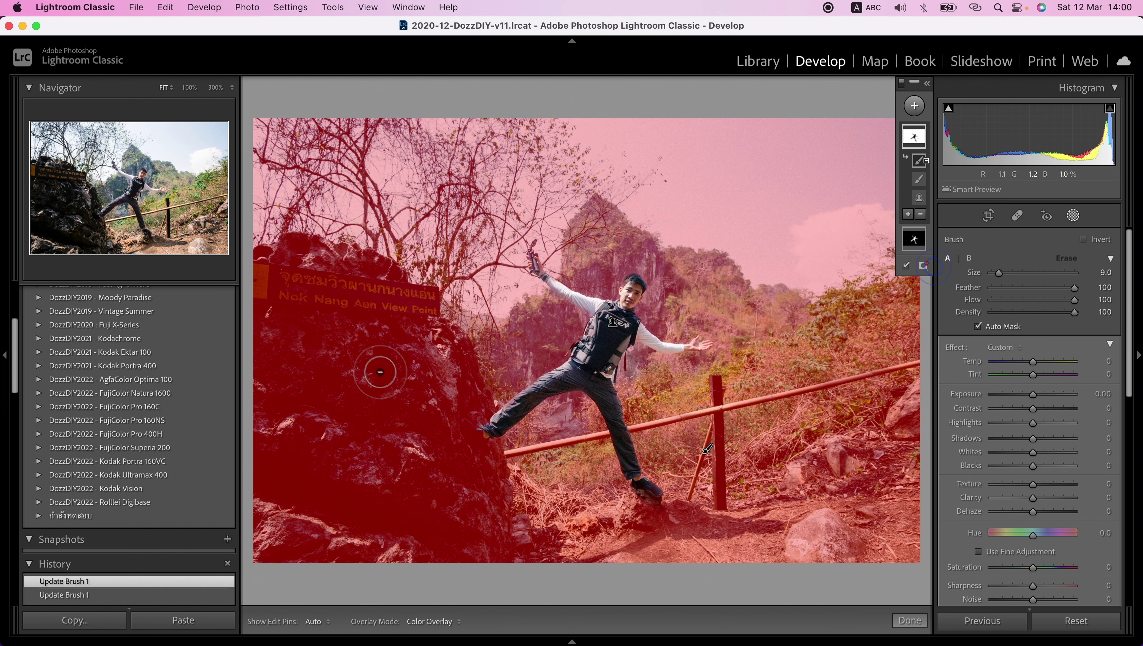
key("h")
mouse_move(315, 337)
left_mouse_down()
mouse_move(275, 332)
mouse_move(300, 319)
mouse_move(324, 382)
mouse_move(379, 398)
mouse_move(269, 489)
mouse_move(332, 485)
mouse_move(344, 498)
mouse_move(408, 485)
mouse_move(452, 452)
left_mouse_up()
key("h")
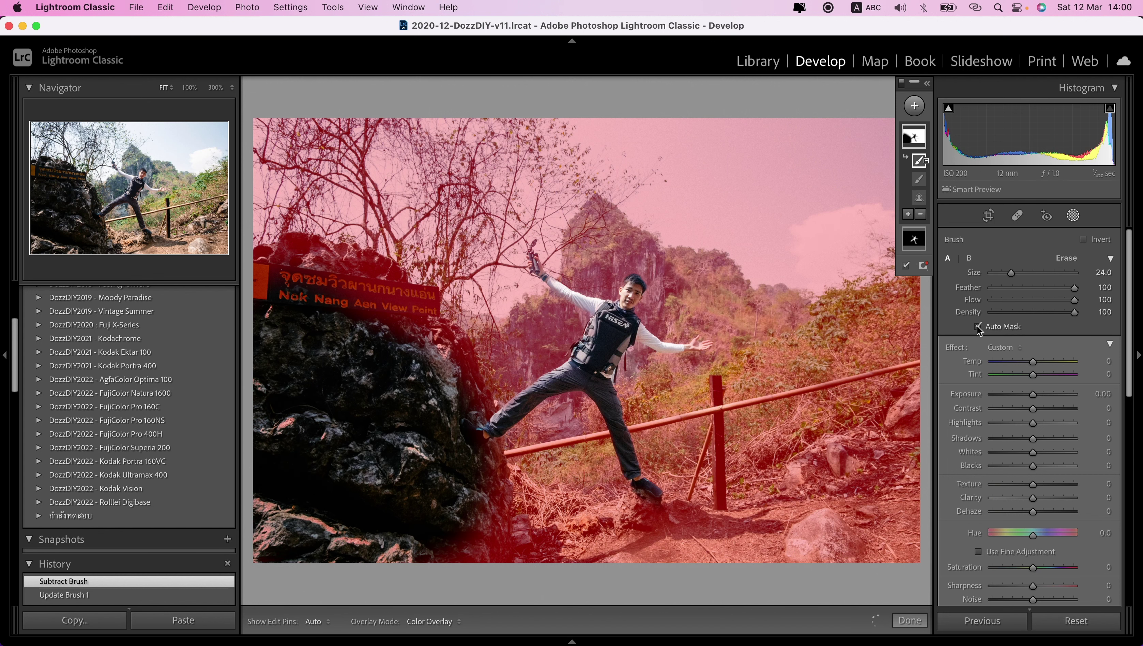
left_click(979, 327)
key("h")
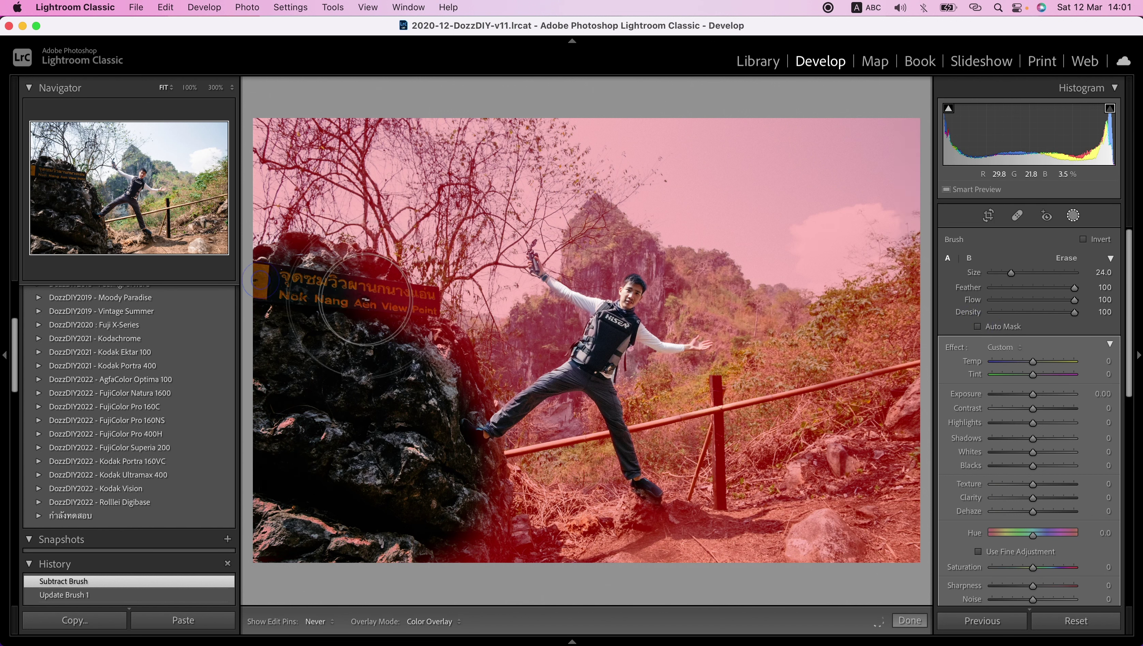
mouse_move(365, 298)
left_mouse_down()
mouse_move(370, 358)
mouse_move(460, 502)
left_mouse_up()
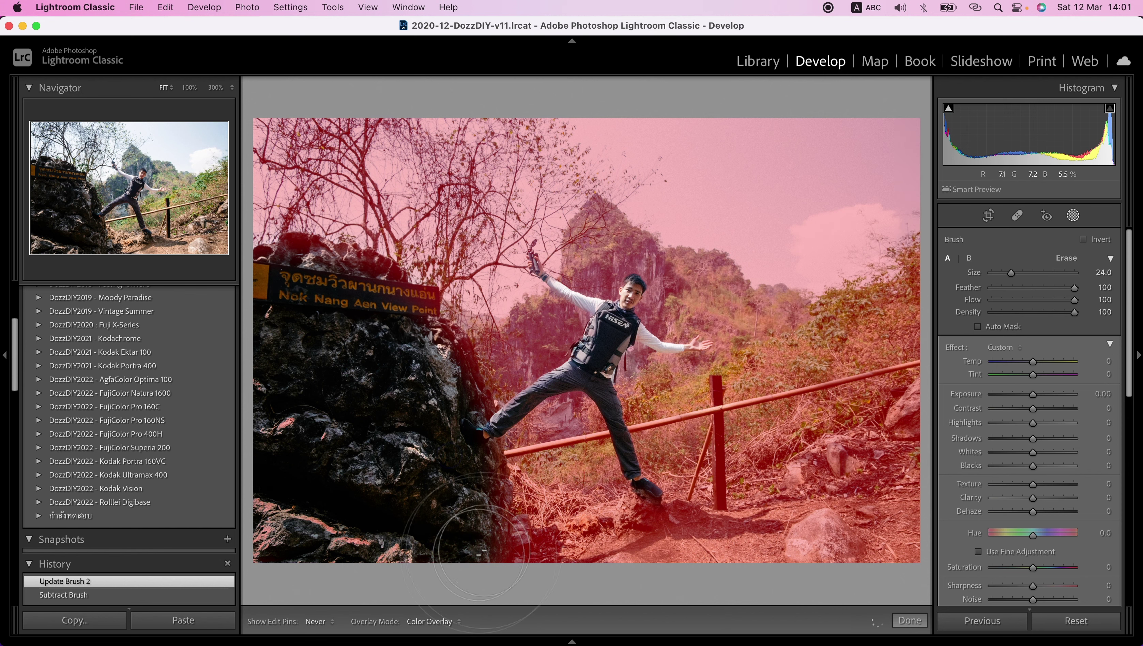
left_click_drag(481, 551, 481, 549)
key("h")
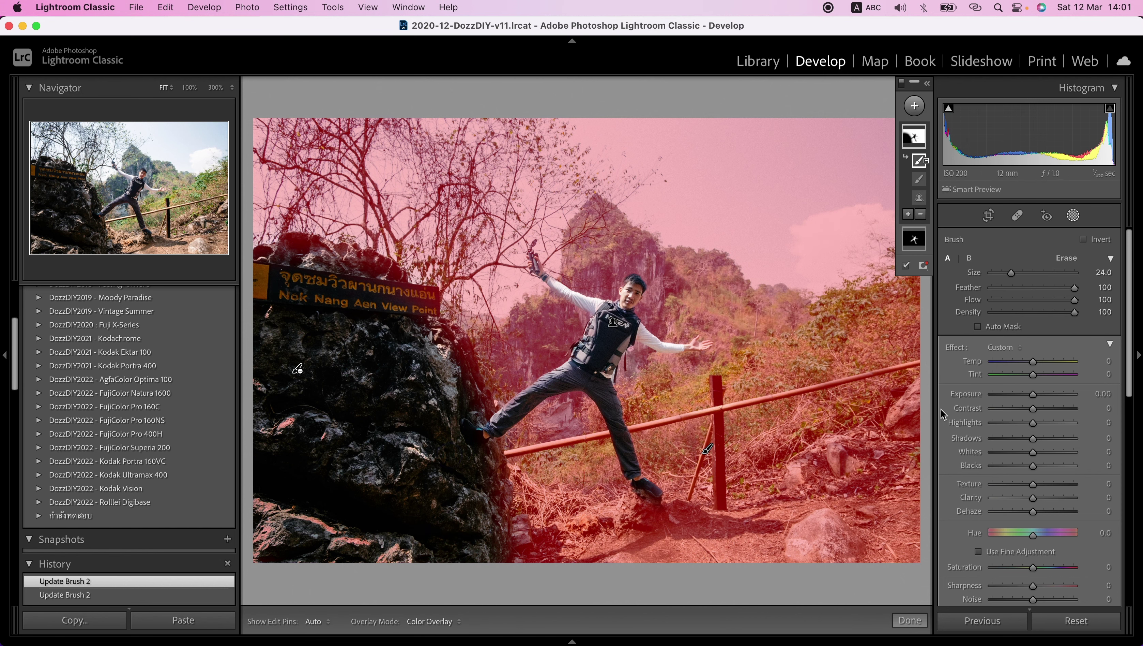
left_click_drag(1033, 422, 996, 423)
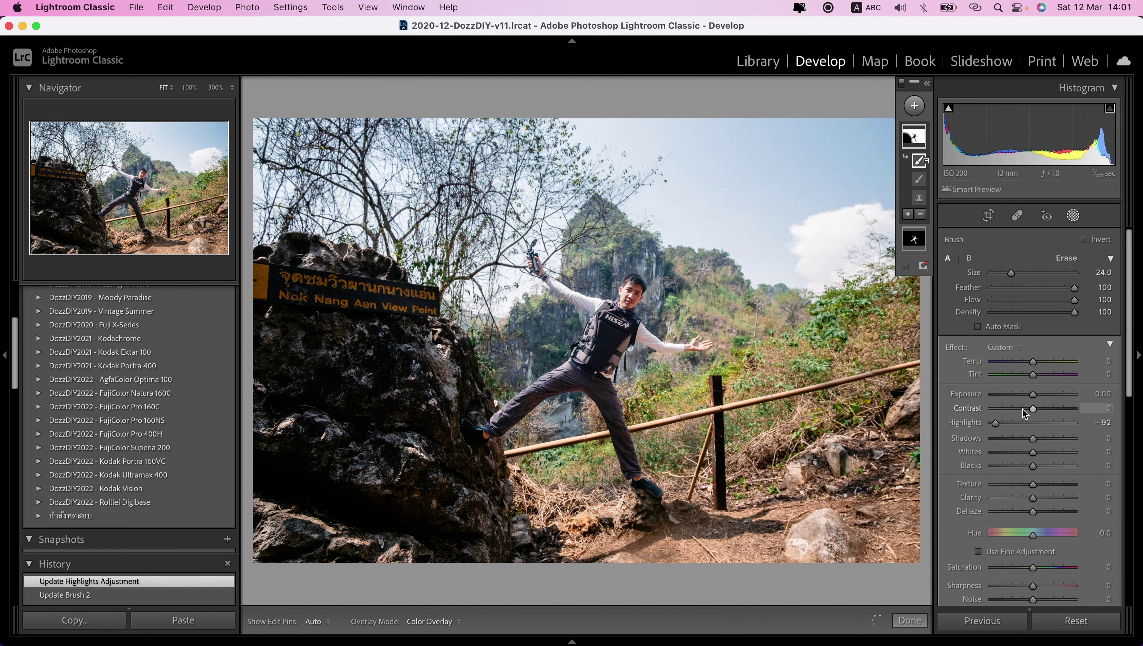
Set the background mask's Exposure to −0.31
left_click(1032, 397)
left_click_drag(1032, 403, 1026, 400)
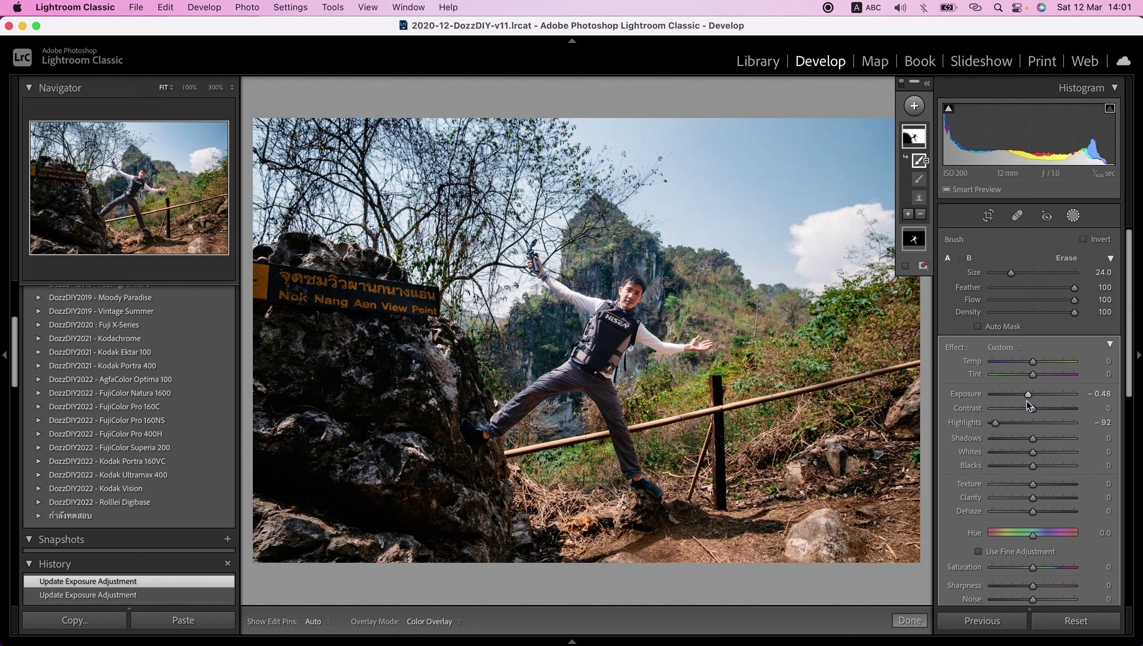
left_click_drag(1026, 400, 1030, 394)
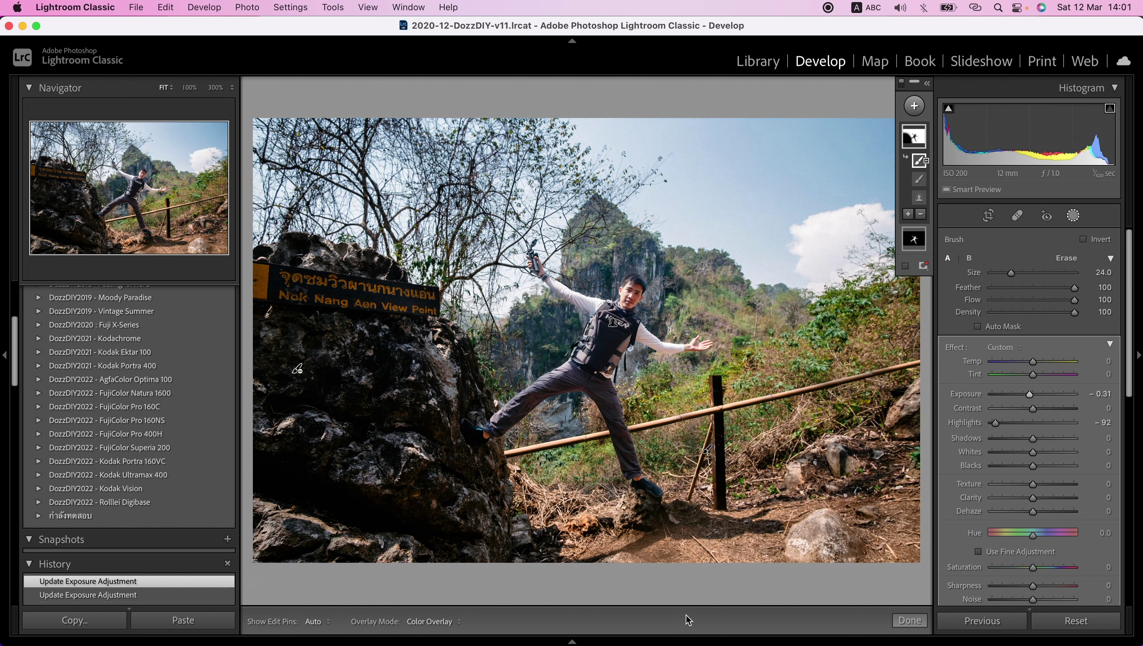
Compare Before/After, reset the jump photo's develop settings, and show the Filmstrip
left_click(915, 620)
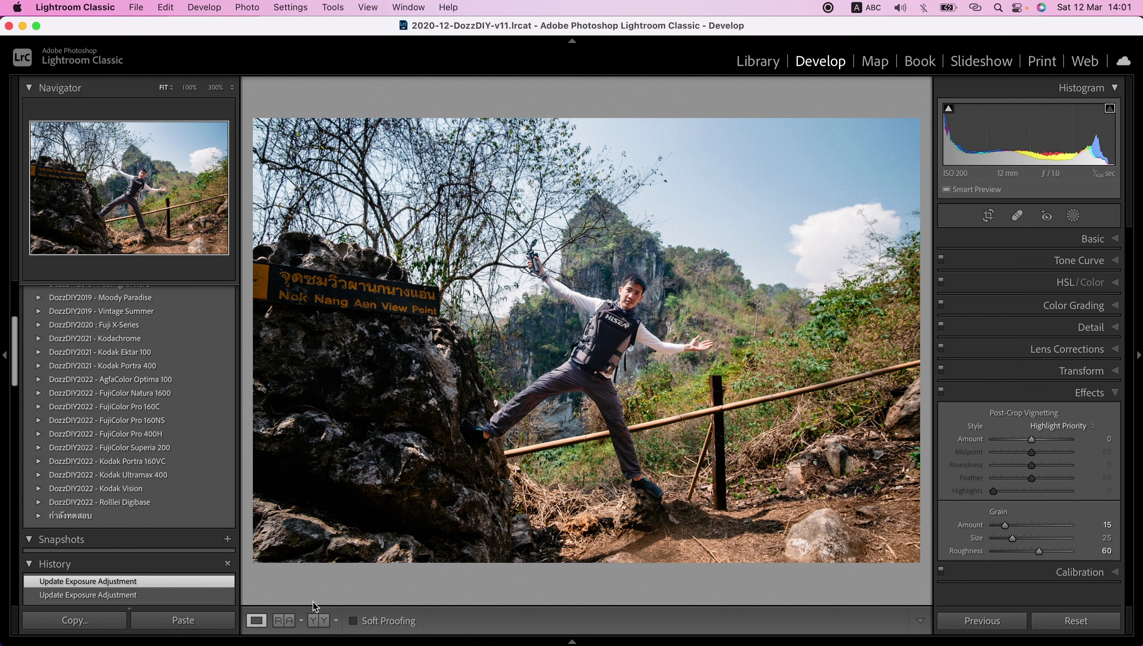
left_click(319, 620)
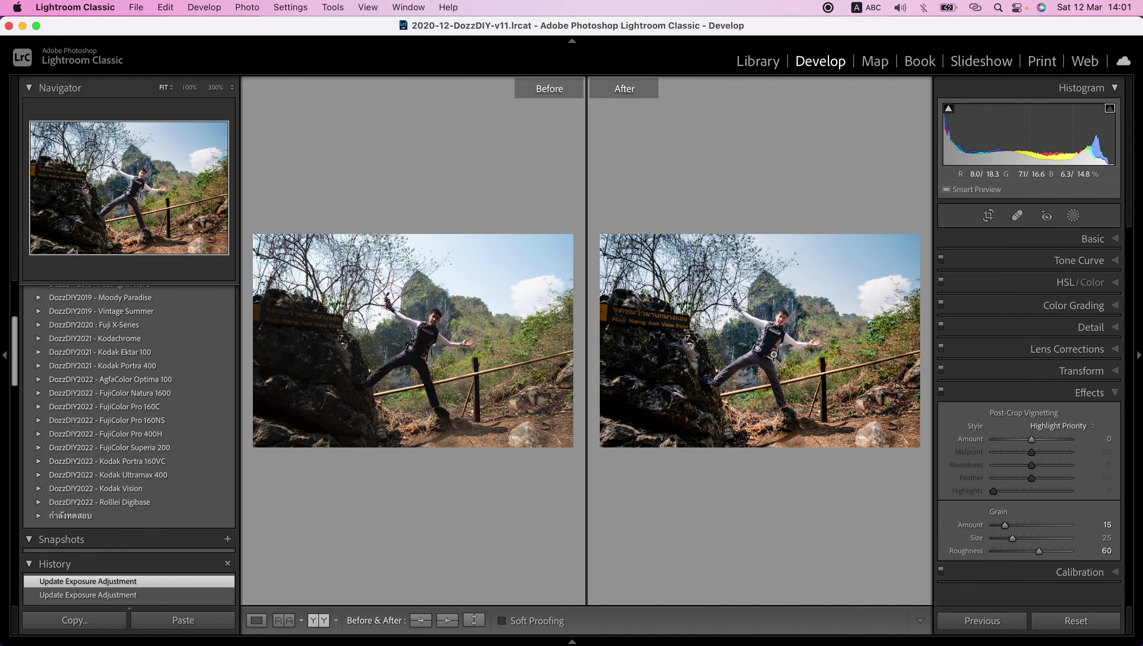
left_click(257, 620)
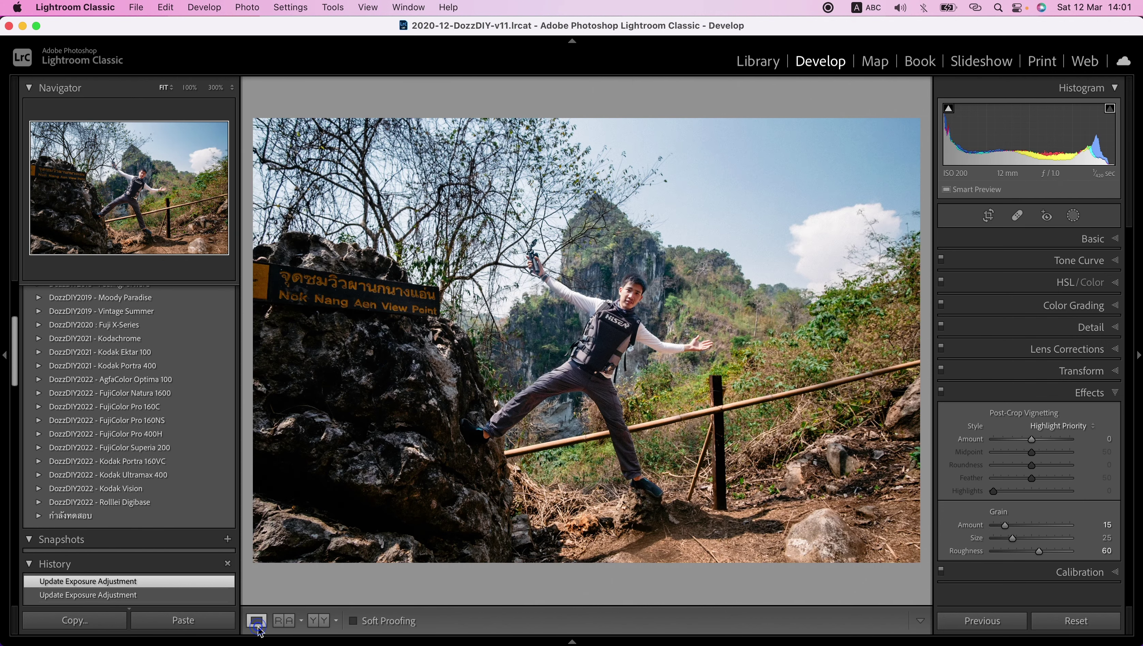
left_click(1057, 626)
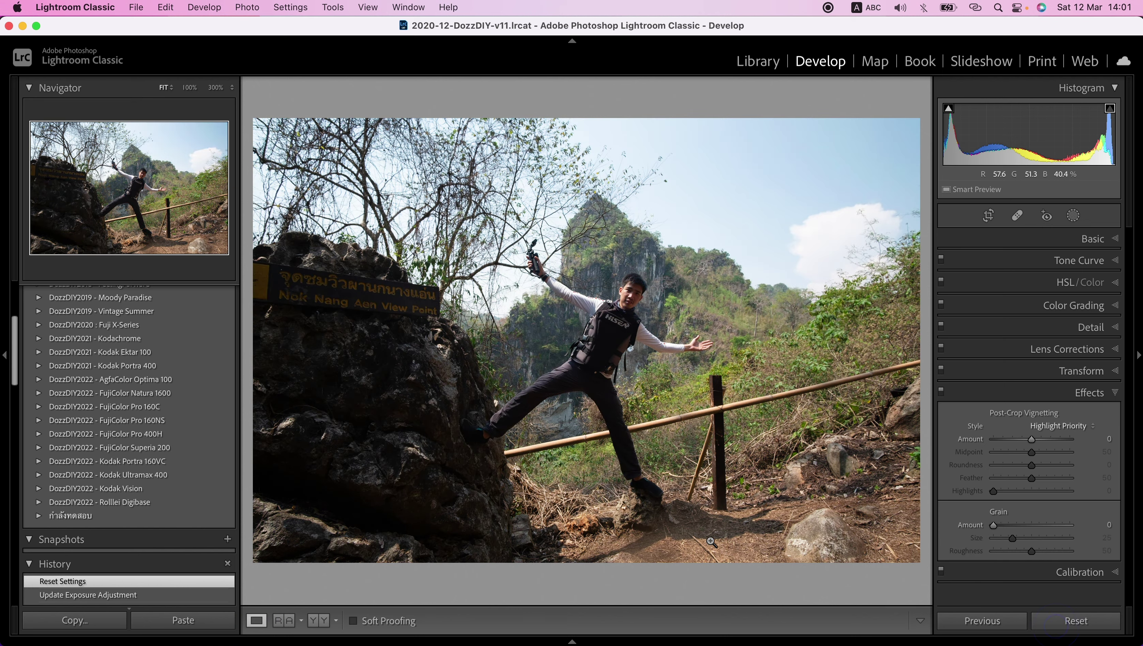
left_click(572, 641)
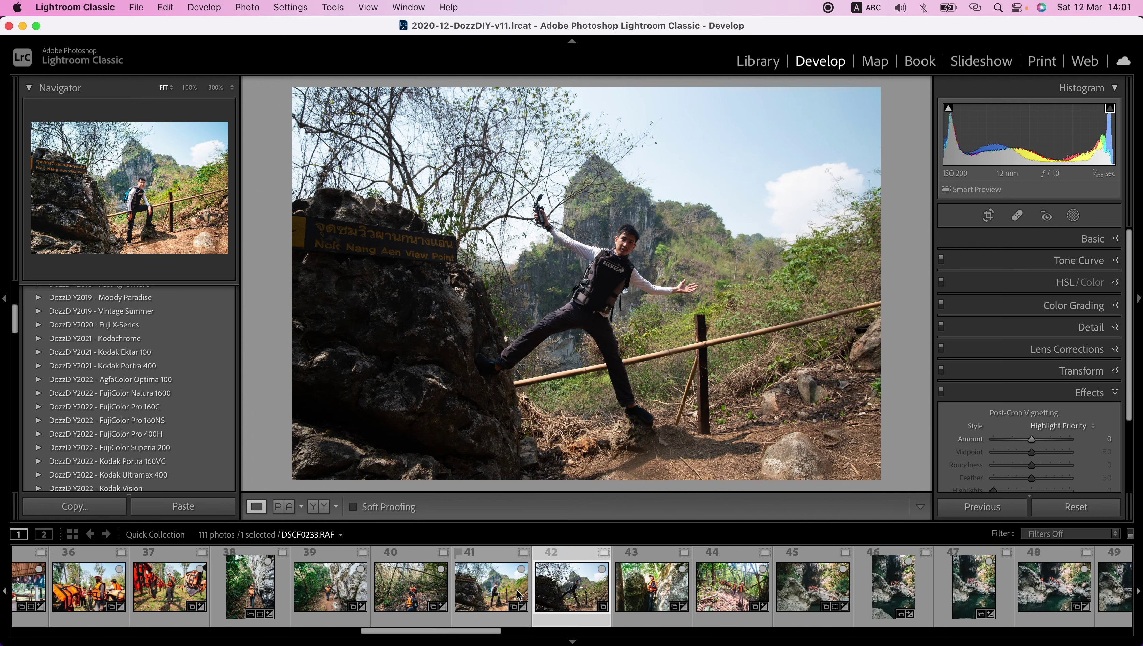
Open thumbnail 36, the life-jacket group photo, from the filmstrip and reset its settings
scroll(519, 595, "down", 3)
scroll(519, 595, "down", 3)
scroll(518, 595, "down", 3)
scroll(519, 595, "down", 3)
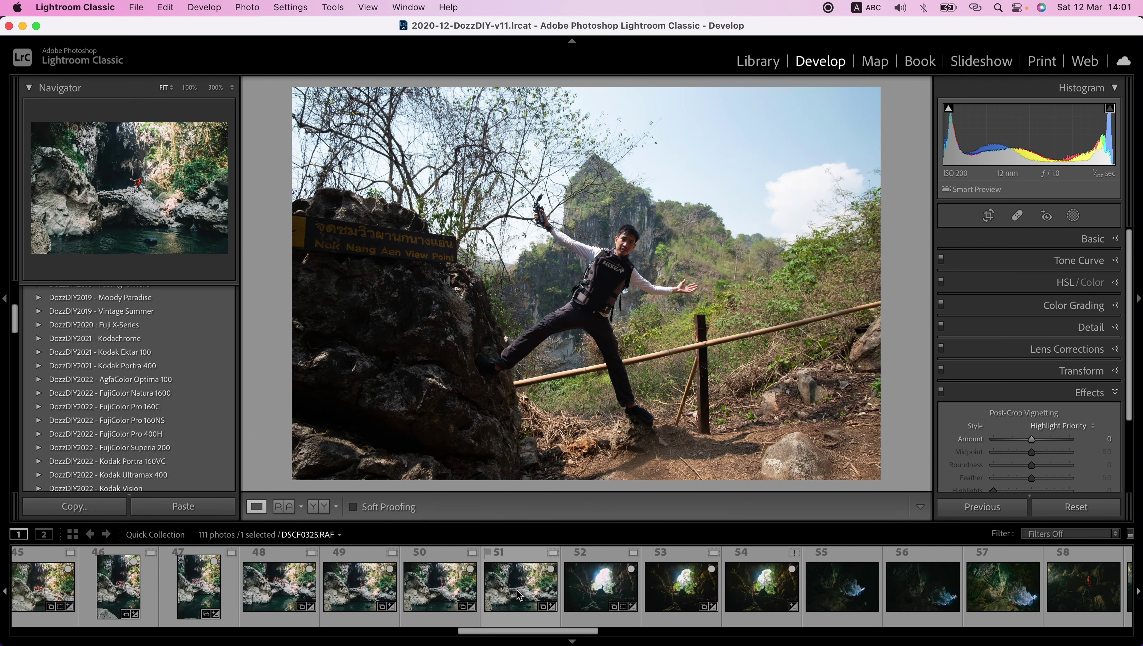
scroll(519, 595, "down", 3)
scroll(519, 594, "down", 3)
scroll(519, 595, "down", 3)
scroll(519, 595, "up", 5)
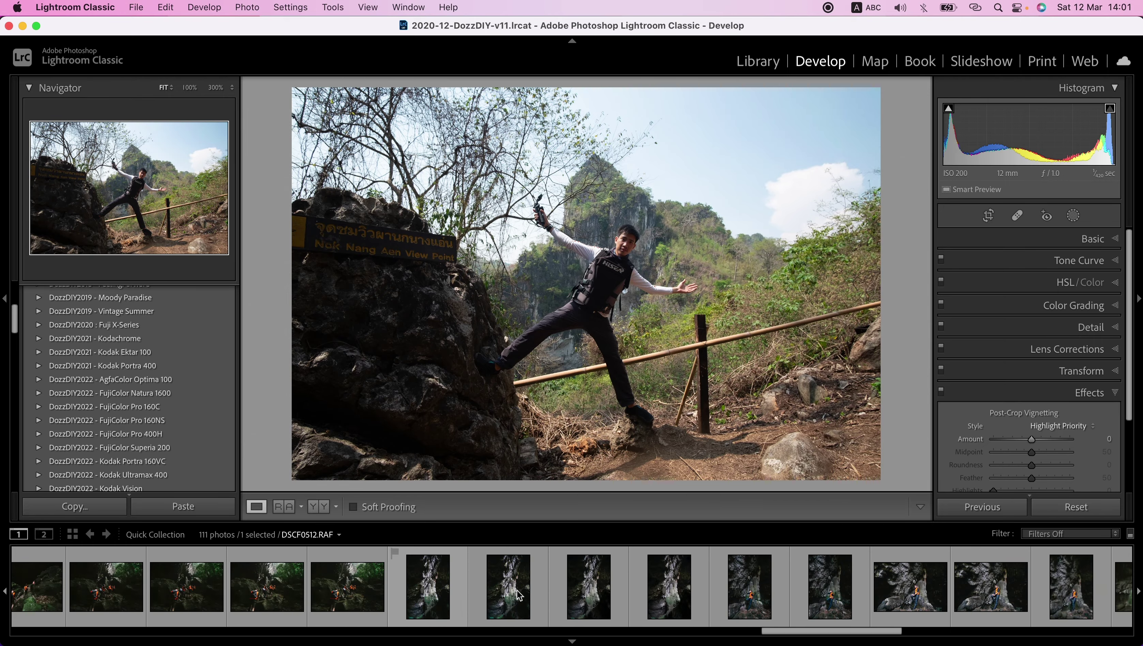
scroll(518, 595, "up", 5)
scroll(518, 595, "up", 5)
scroll(518, 595, "up", 5)
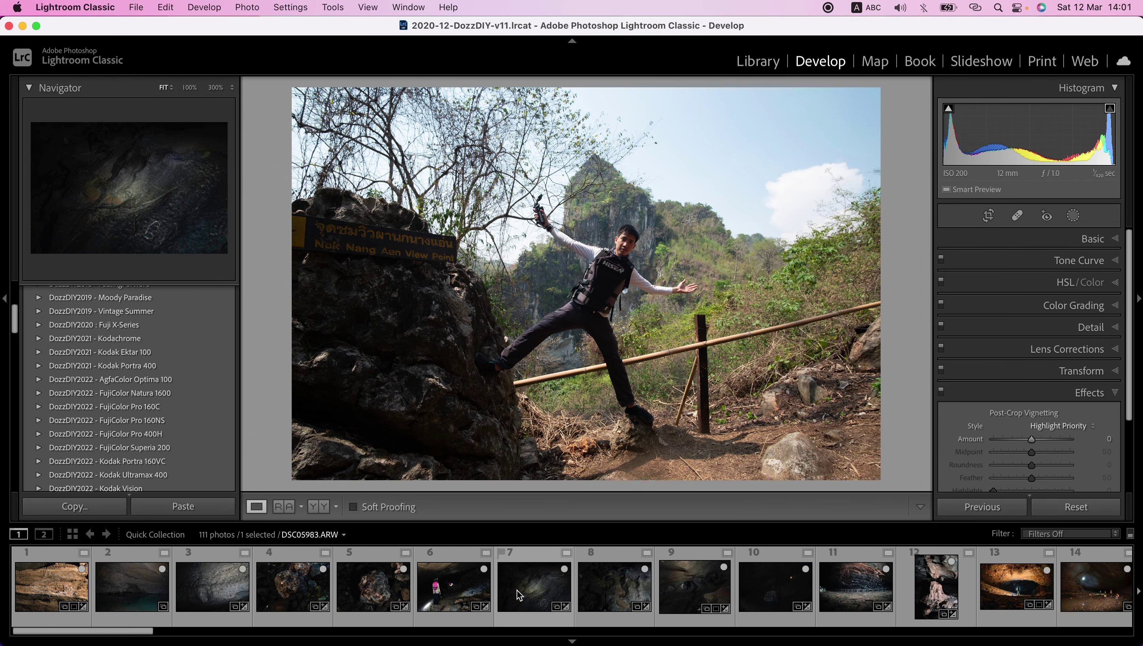
scroll(370, 602, "down", 3)
scroll(371, 605, "down", 2)
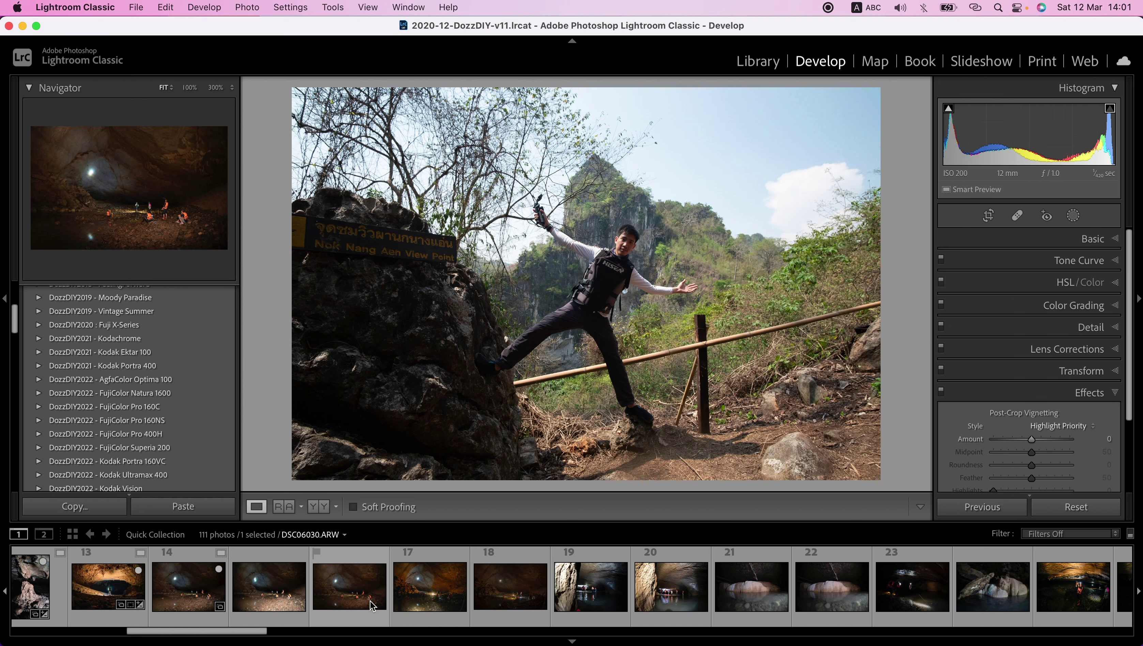
scroll(370, 605, "down", 3)
scroll(371, 606, "down", 3)
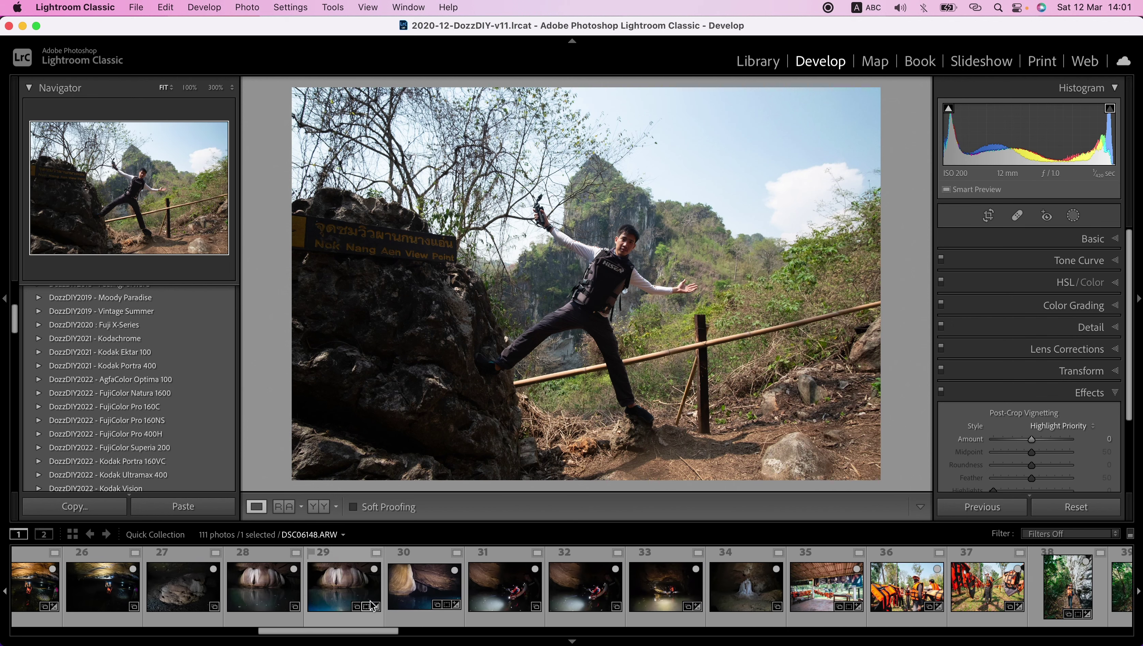
scroll(371, 606, "down", 2)
scroll(371, 605, "down", 2)
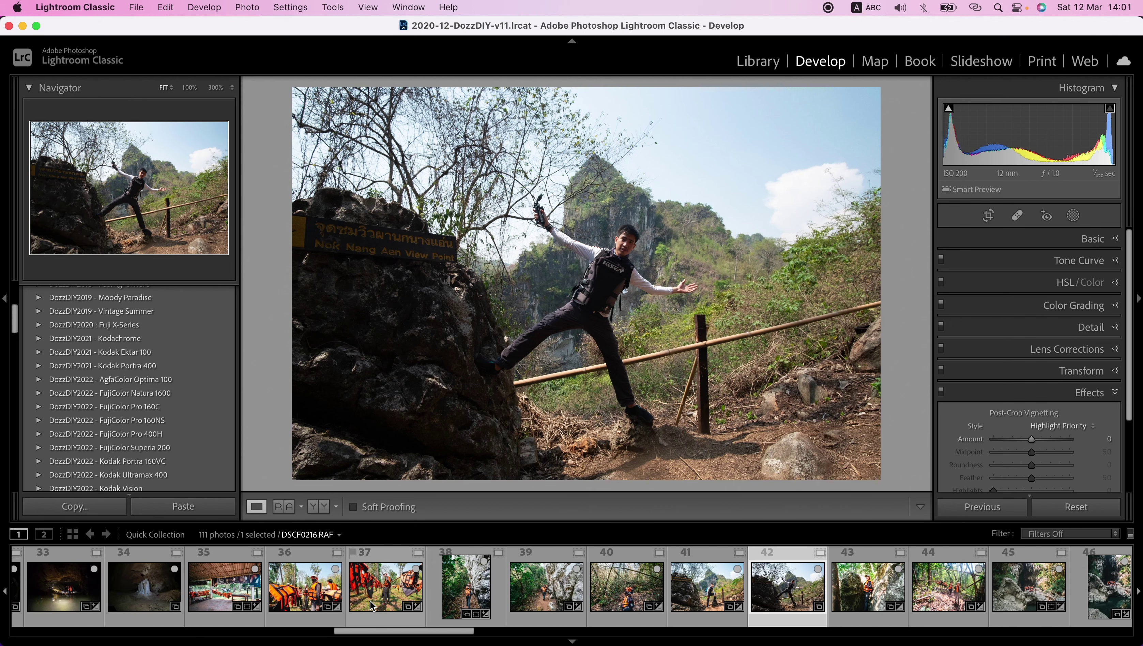
left_click(300, 588)
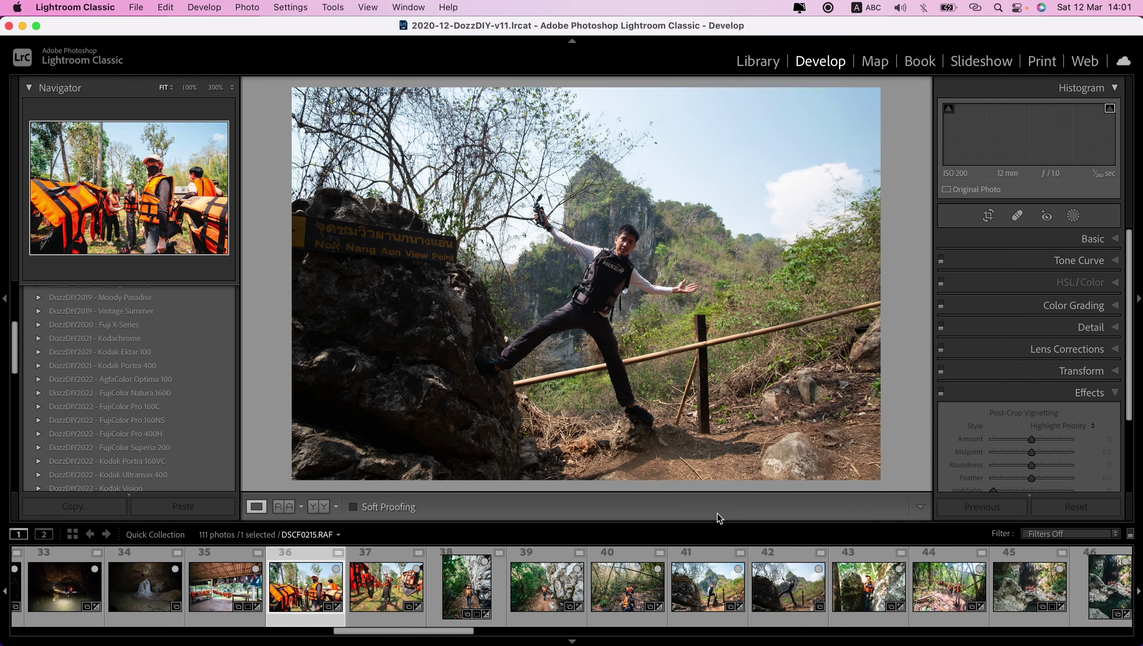
left_click(1064, 507)
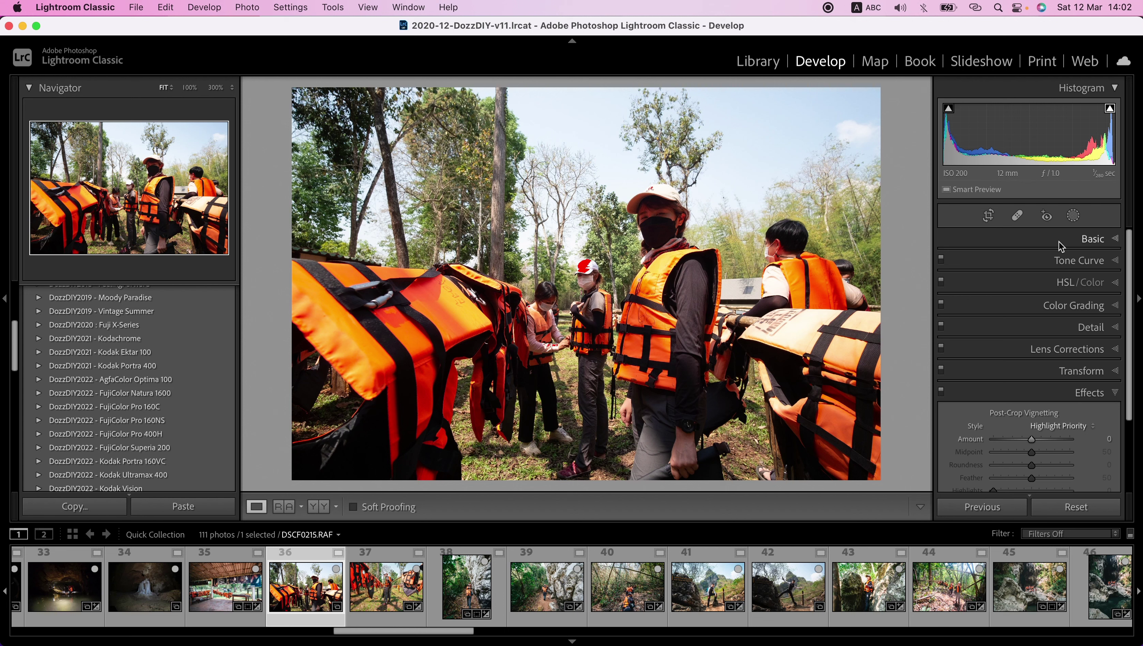
Auto-detect the sky on the life-jacket photo, then delete that sky mask
left_click(1074, 217)
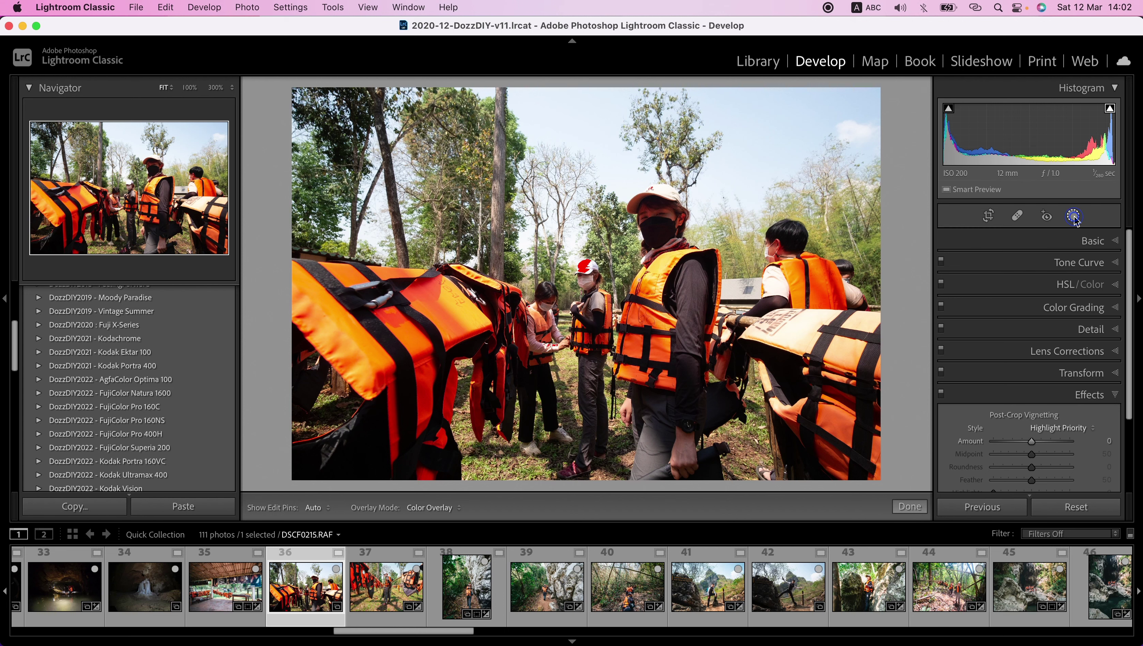
left_click(973, 277)
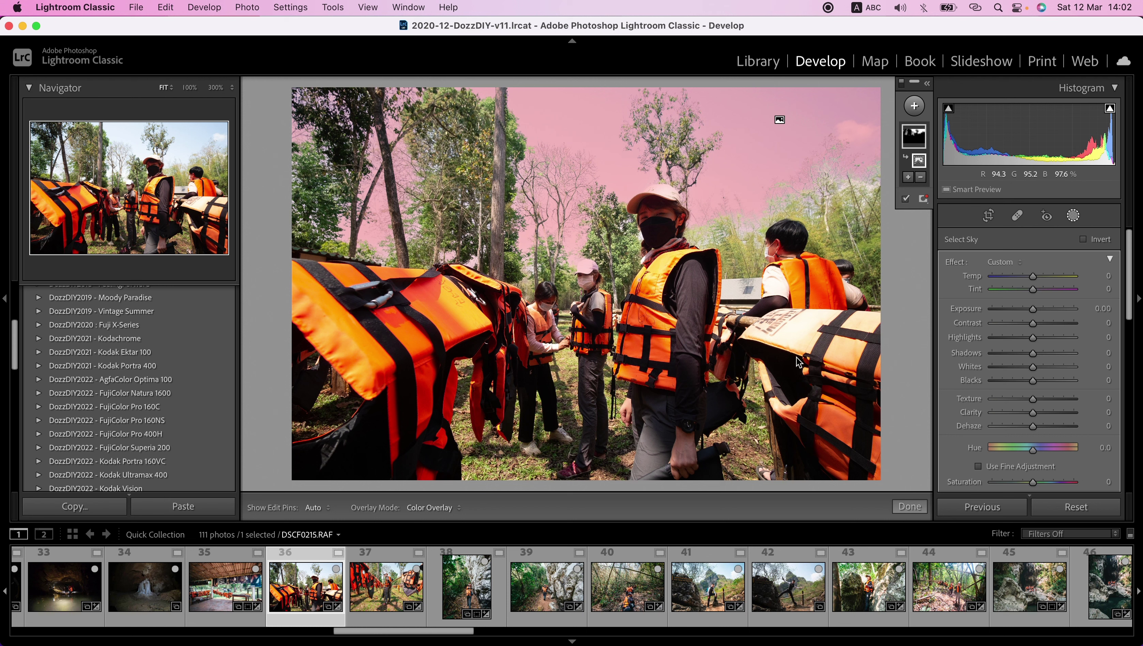
left_click(1080, 507)
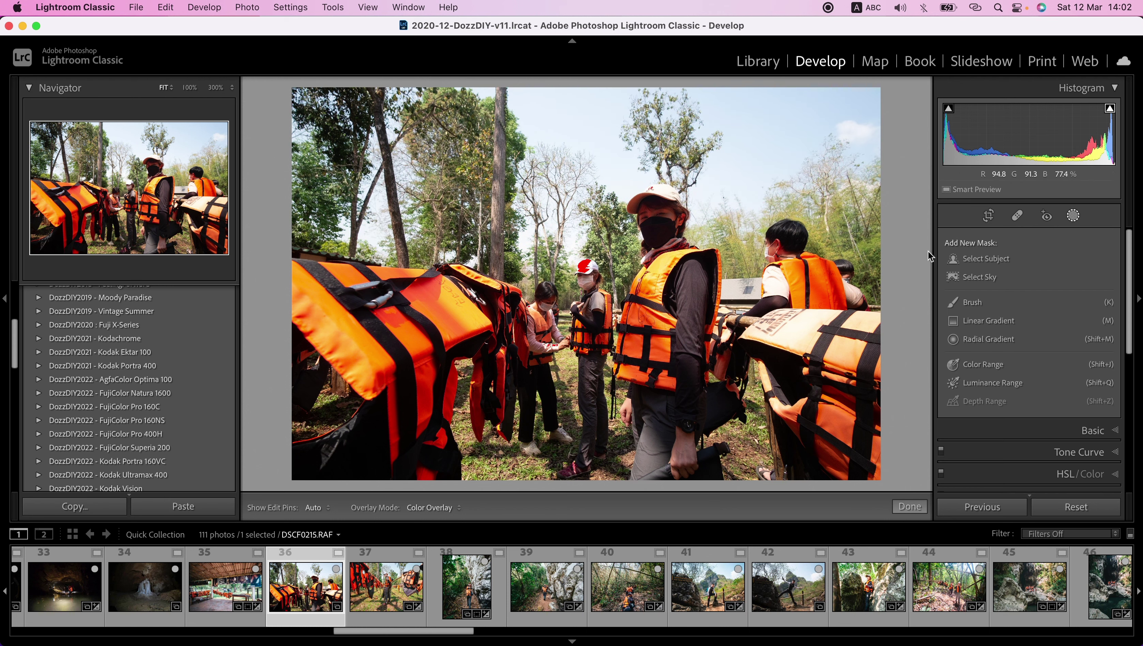
Create a Select Subject mask of the people and brush-subtract it from the right-hand person
left_click(977, 260)
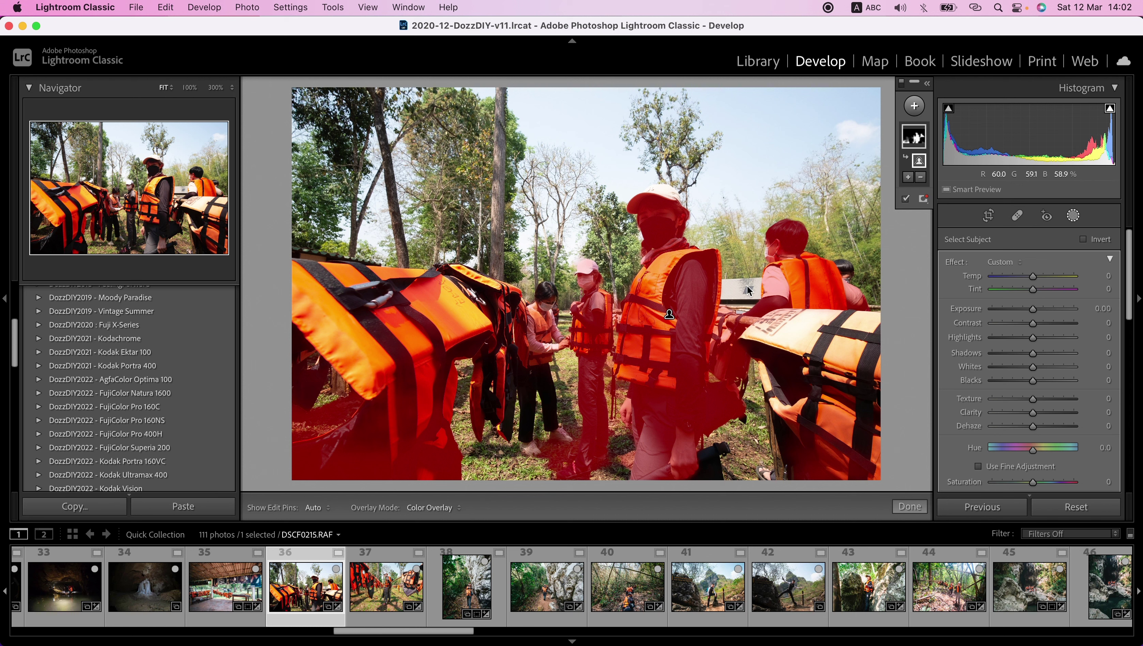
left_click(923, 180)
left_click(926, 247)
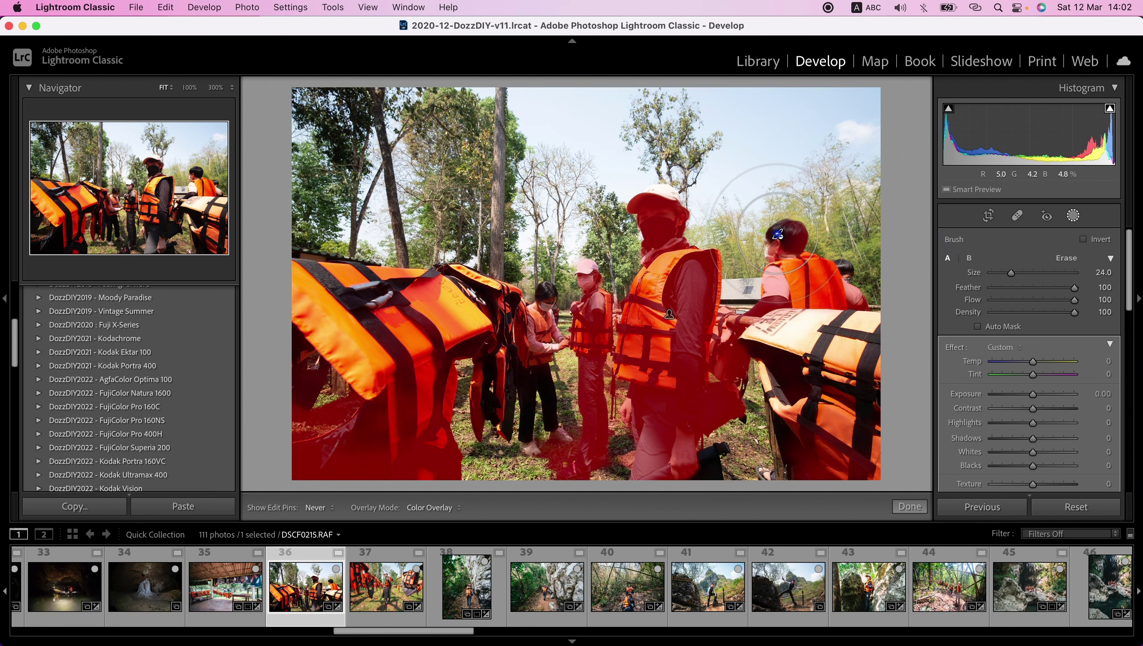
mouse_move(777, 234)
left_mouse_down()
mouse_move(788, 435)
mouse_move(750, 409)
mouse_move(536, 348)
mouse_move(483, 409)
mouse_move(384, 441)
mouse_move(335, 436)
mouse_move(470, 206)
left_mouse_up()
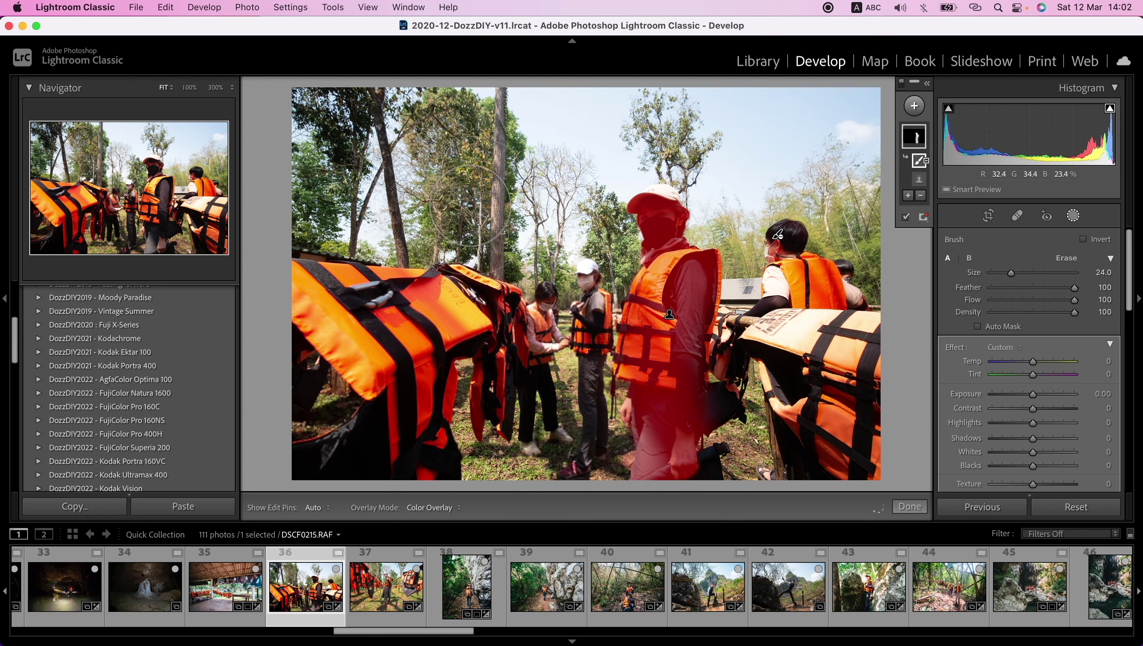
scroll(793, 434, "down", 3)
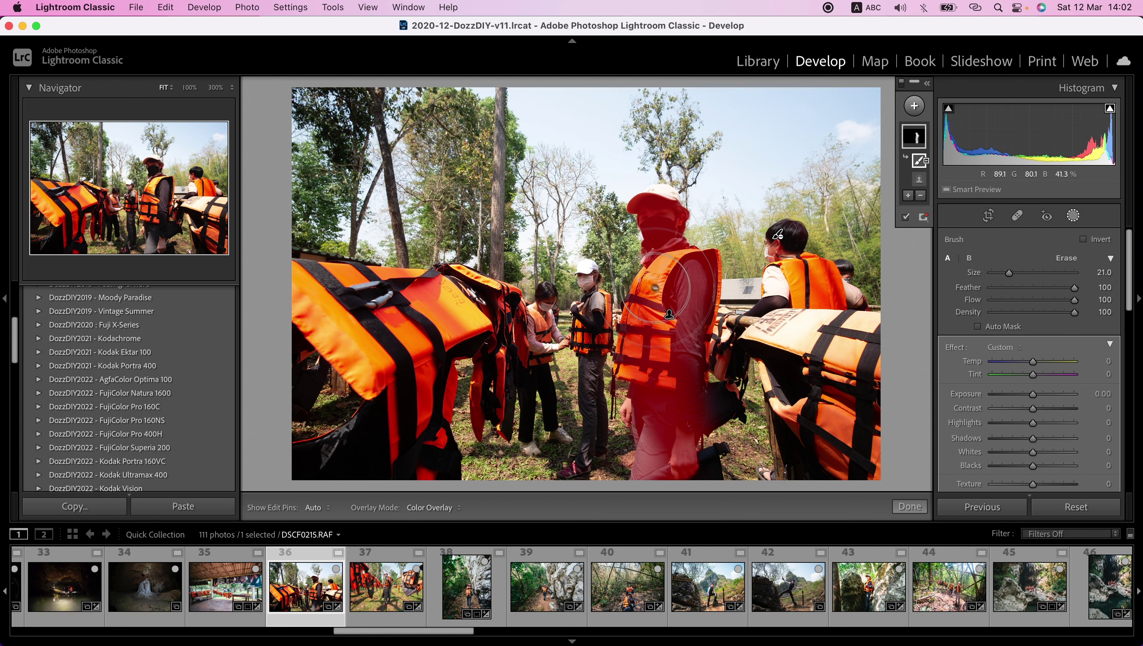
Refine the torso mask; set Exposure 0.35, Contrast -42, Highlights -15, Shadows 22, Whites 22
left_click(1084, 240)
left_click(1084, 239)
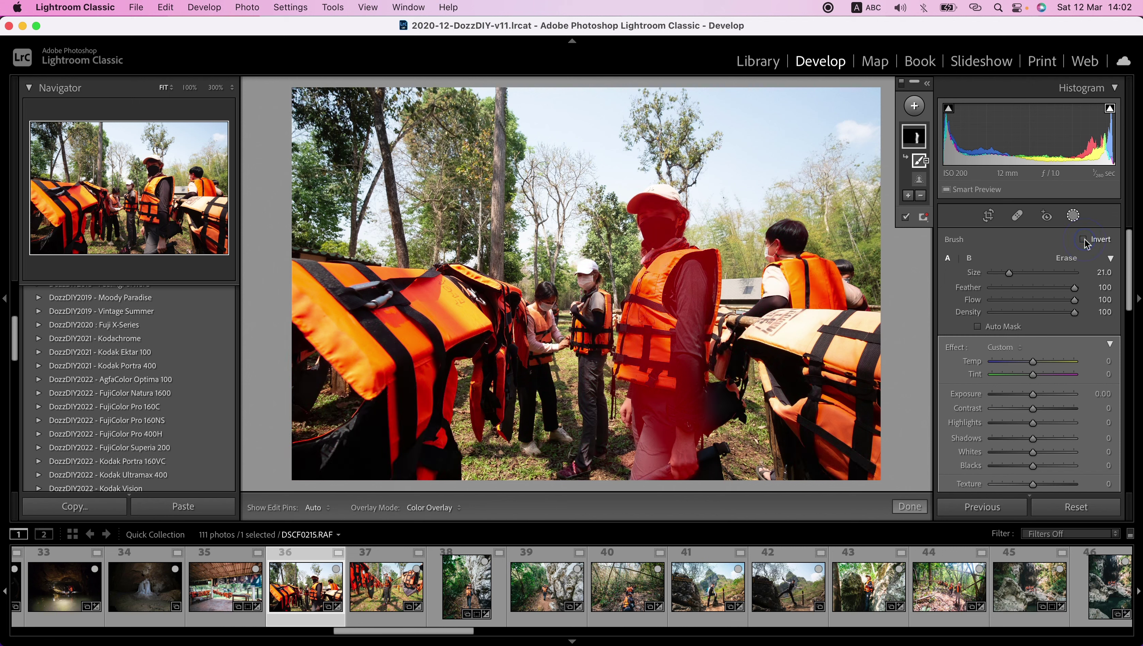
mouse_move(651, 226)
left_mouse_down()
mouse_move(698, 371)
mouse_move(646, 369)
left_mouse_up()
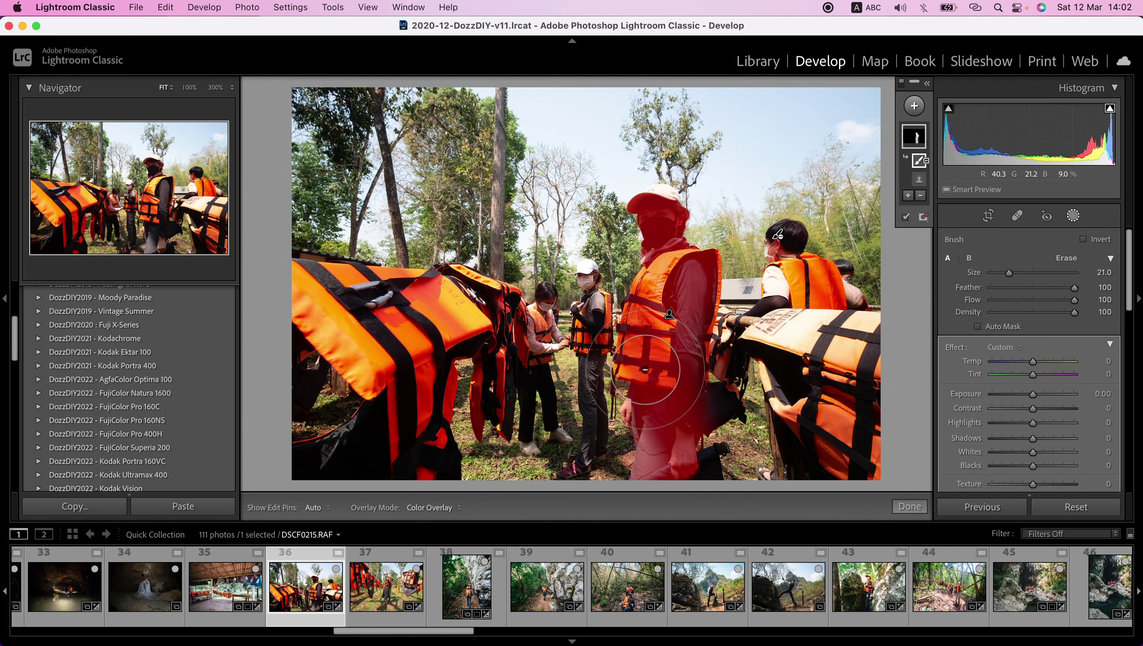
mouse_move(1033, 408)
left_mouse_down()
mouse_move(1017, 409)
mouse_move(1052, 439)
mouse_move(1041, 452)
mouse_move(1027, 423)
mouse_move(1036, 395)
left_mouse_up()
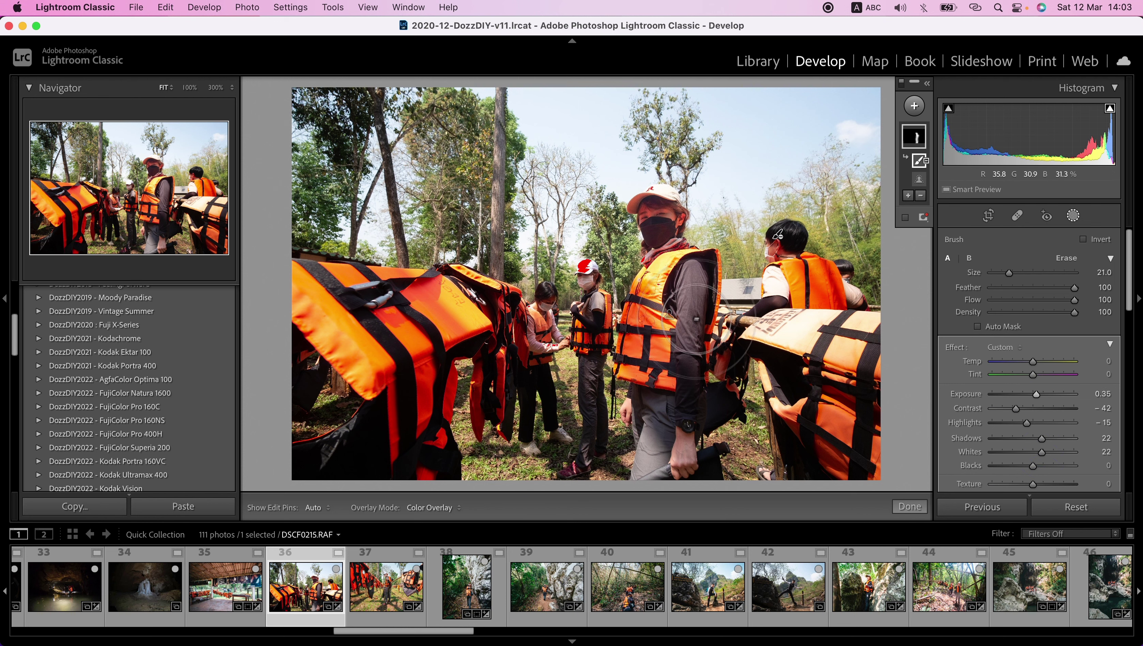
left_click(909, 506)
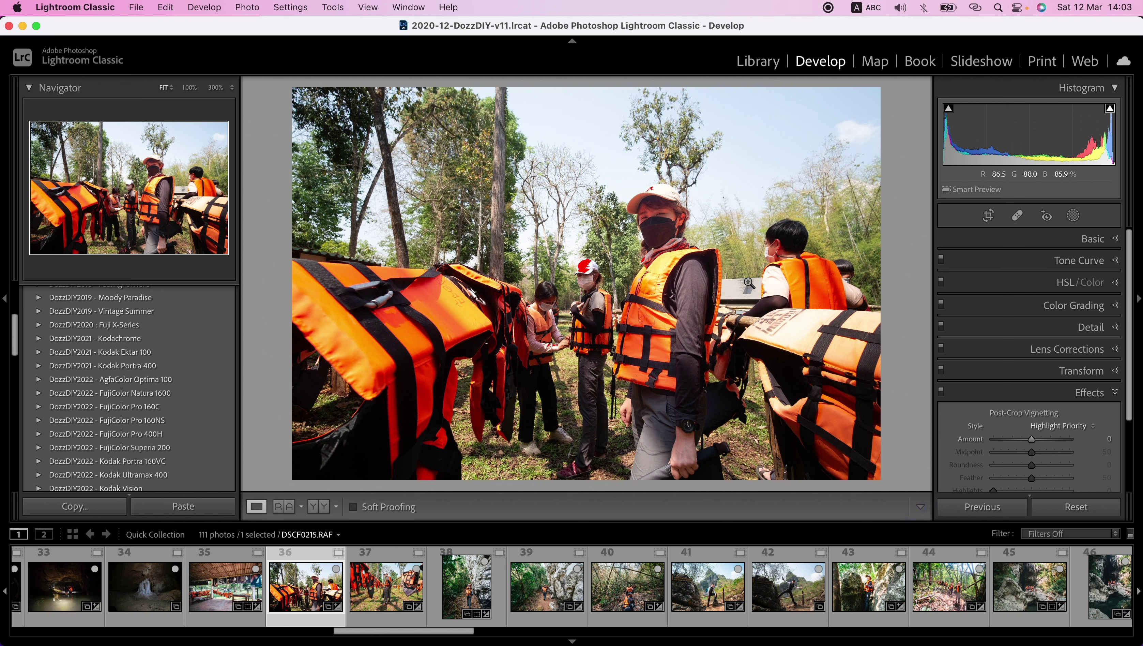
Pull the tone curve's white point down to Input 254 / Output 251
left_click(1085, 261)
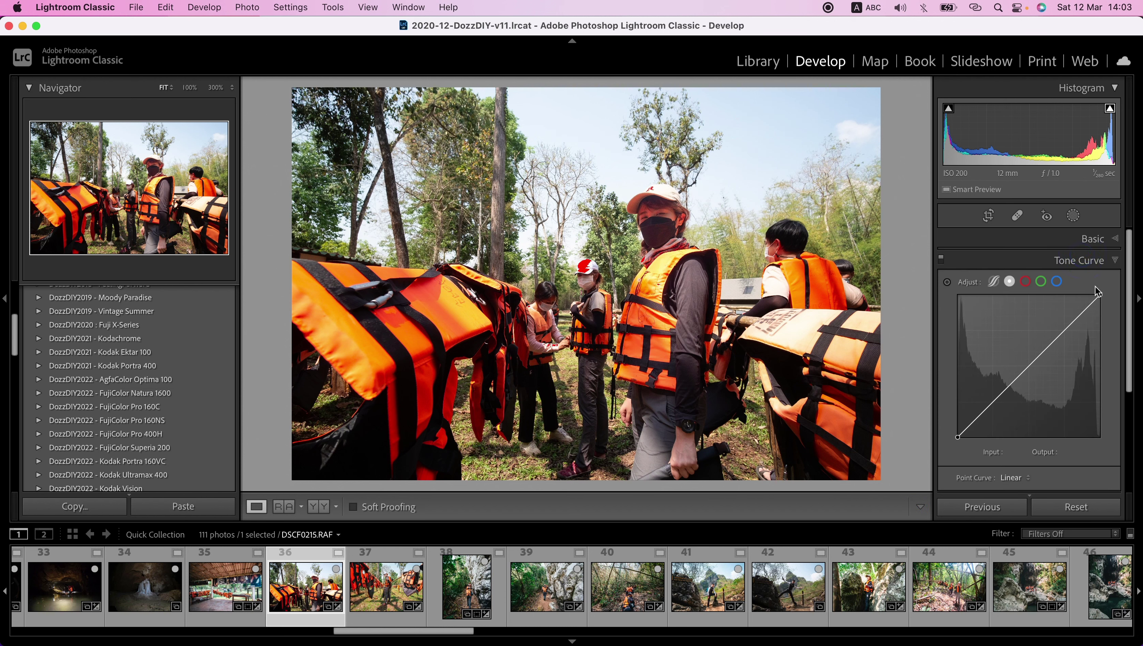
left_click_drag(1102, 297, 1102, 300)
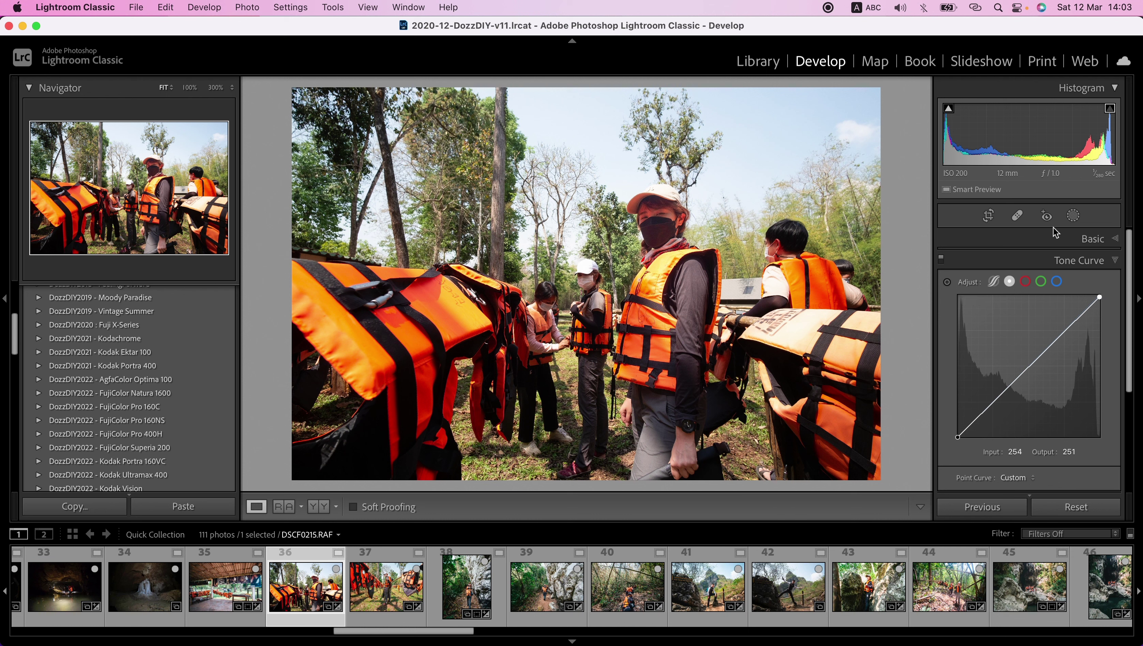
left_click(1074, 216)
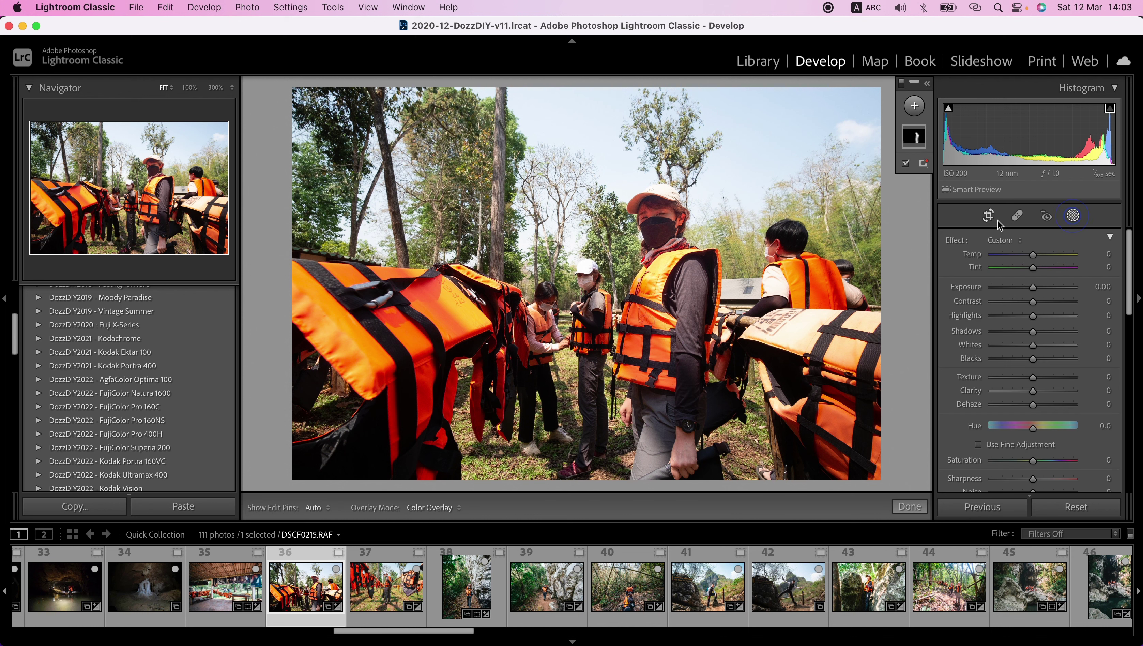
Add a new Select Subject mask and invert it to cover the group's background
left_click(915, 138)
left_click(912, 108)
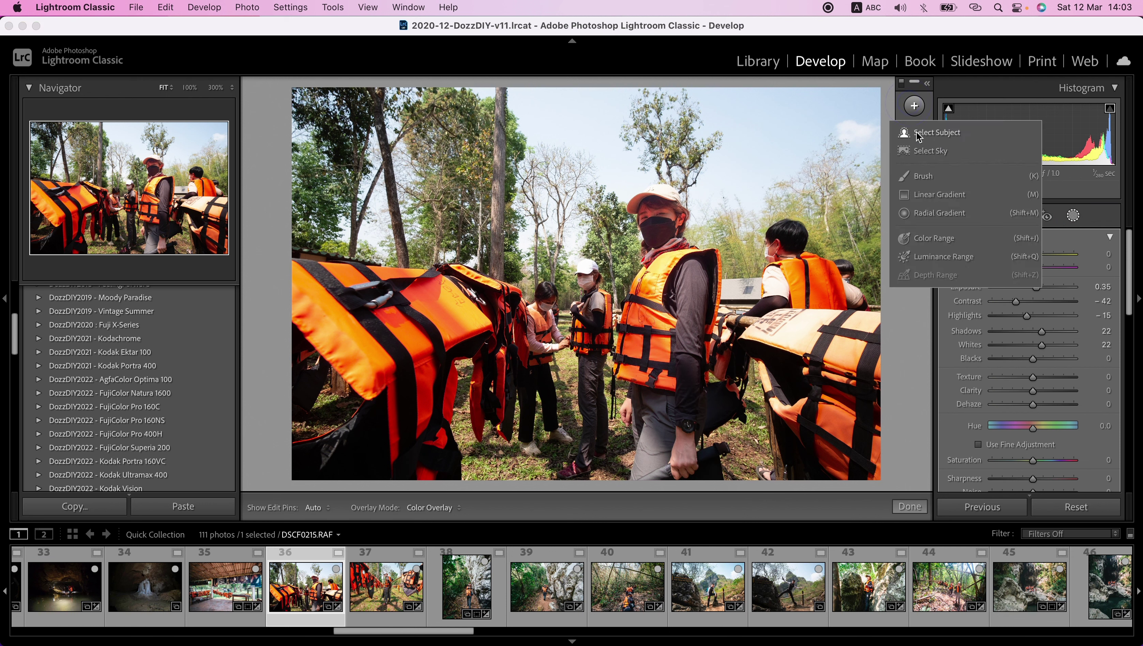
left_click(918, 136)
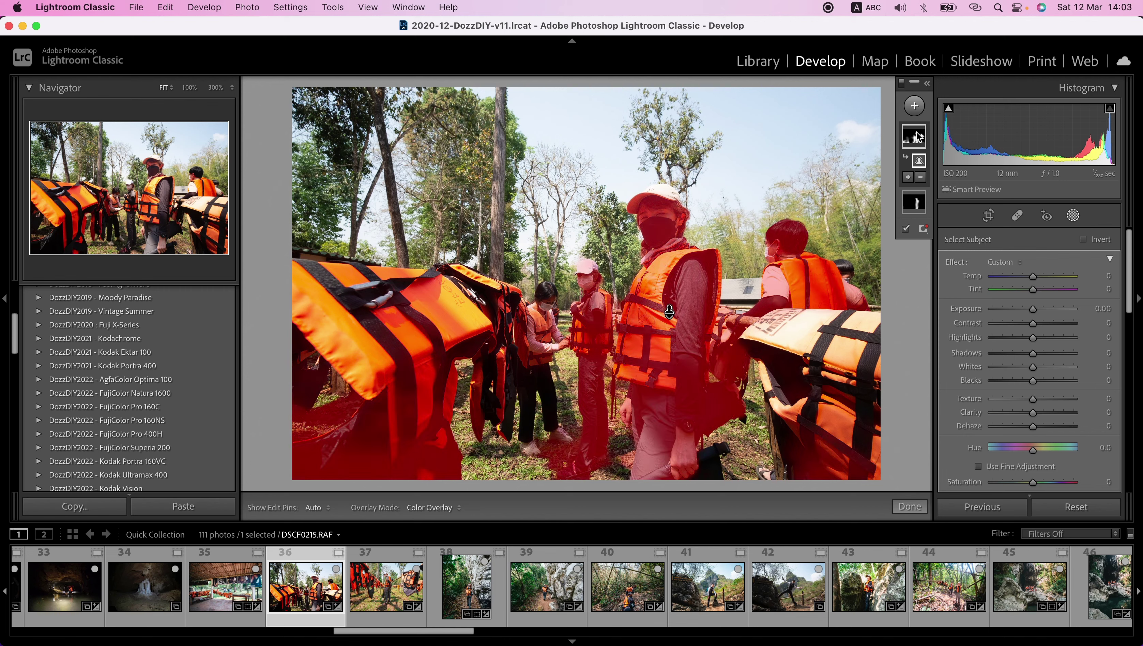
left_click(1083, 239)
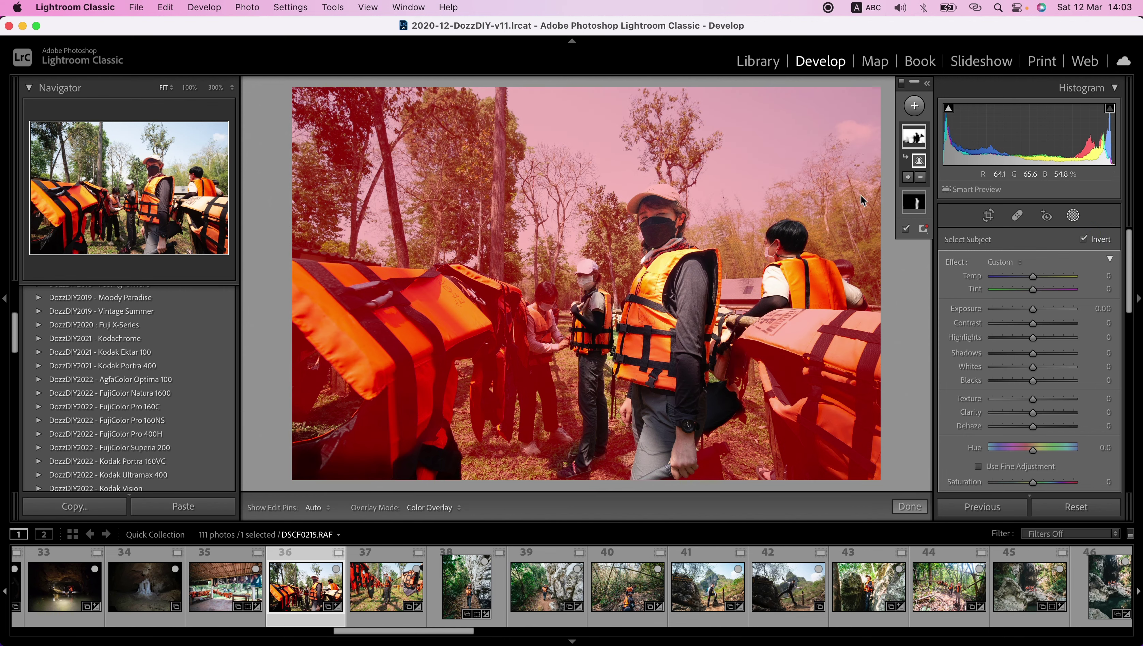
left_click(909, 181)
Brush-refine the inverted background mask at size 20, toggling edit pins with H
left_click(909, 253)
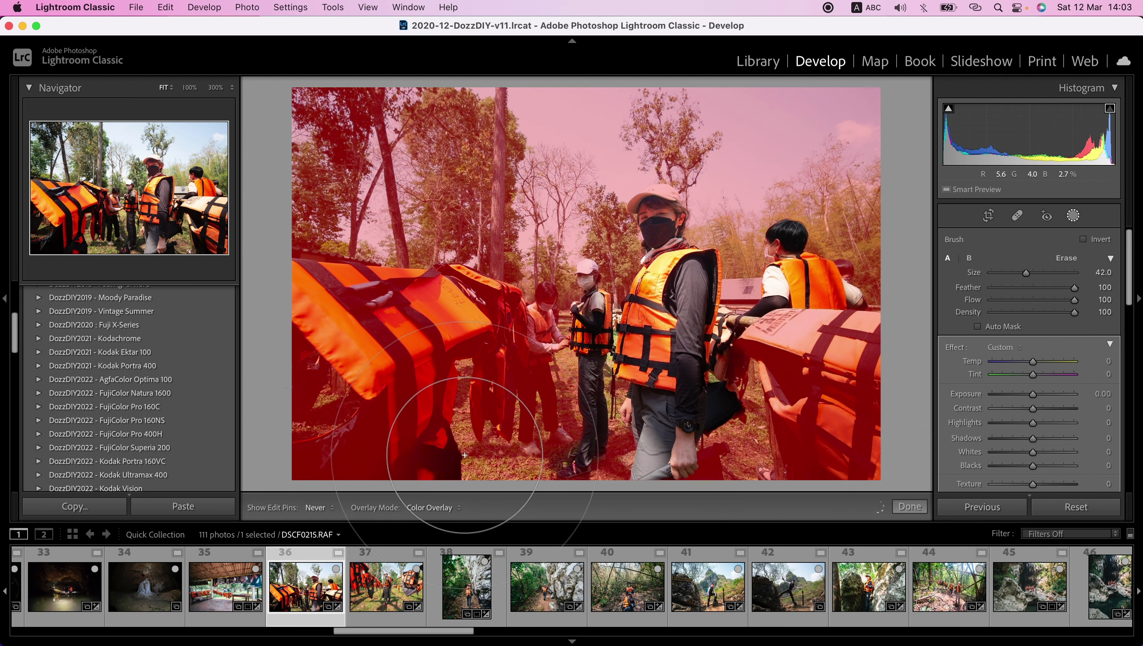
scroll(450, 438, "up", 5)
scroll(542, 384, "down", 5)
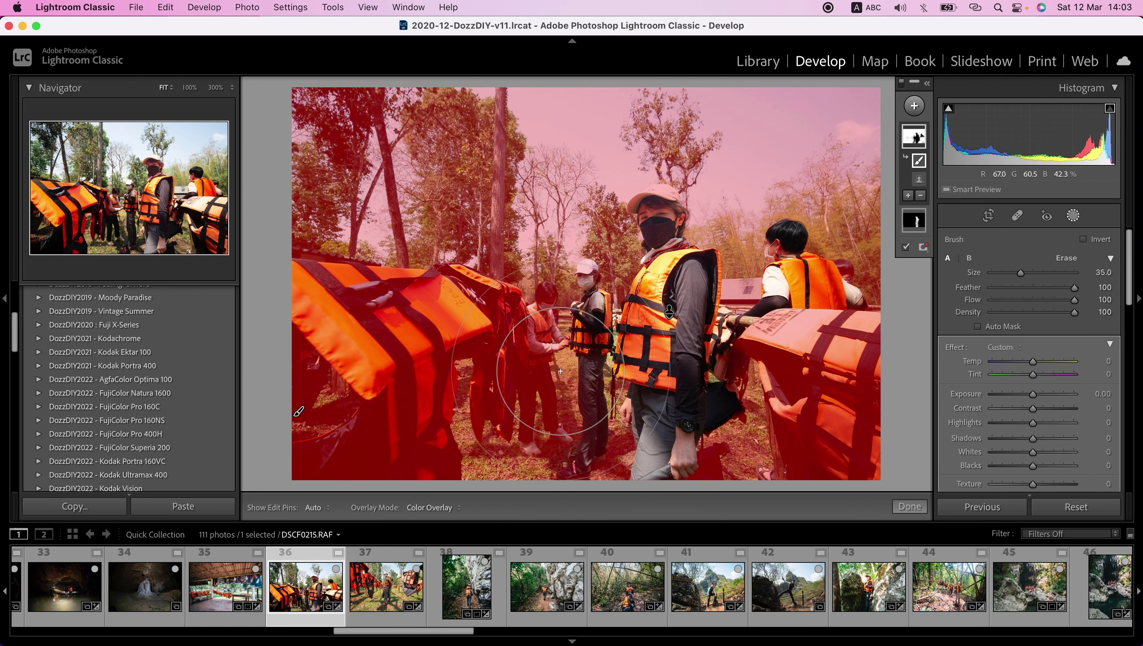
scroll(557, 395, "down", 5)
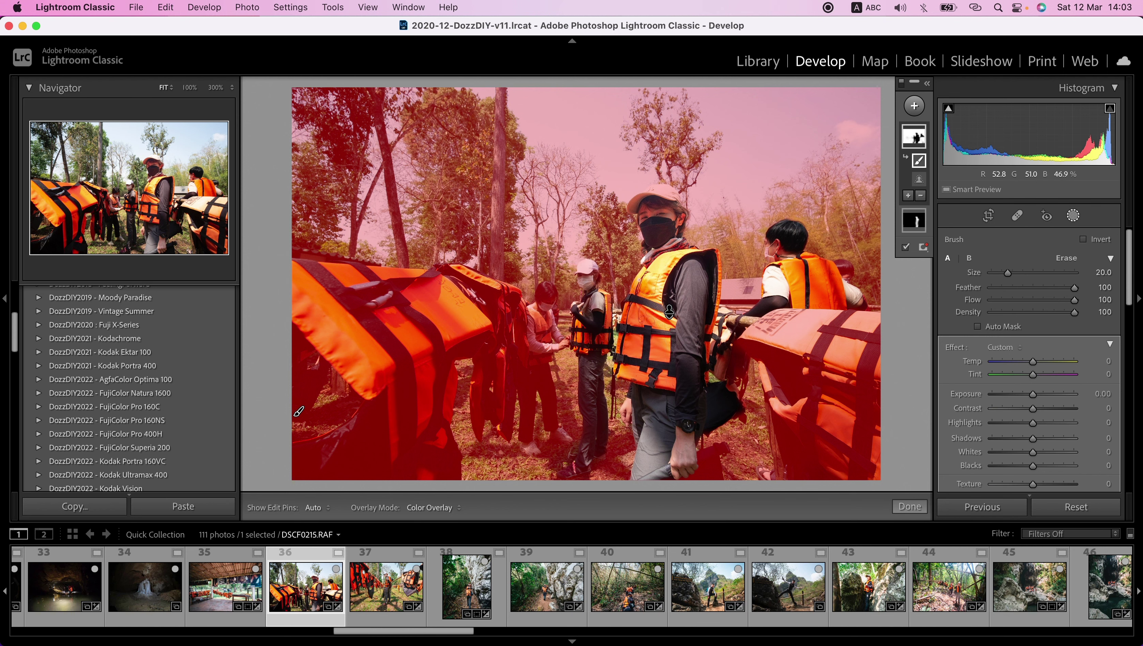
key("h")
key("h")
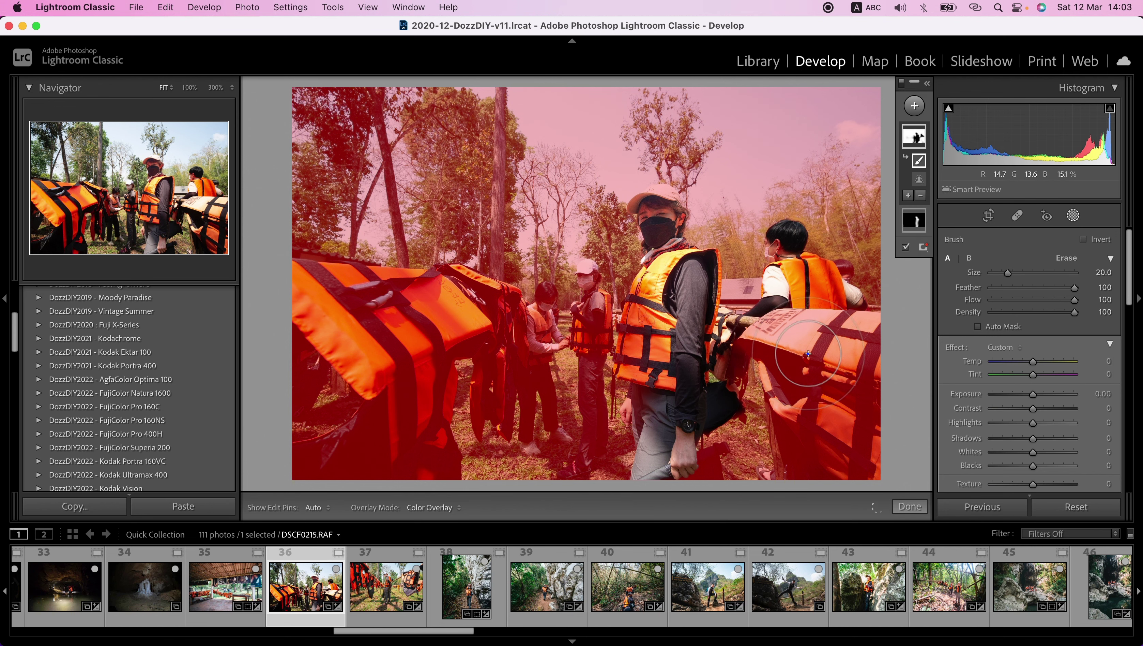
key("h")
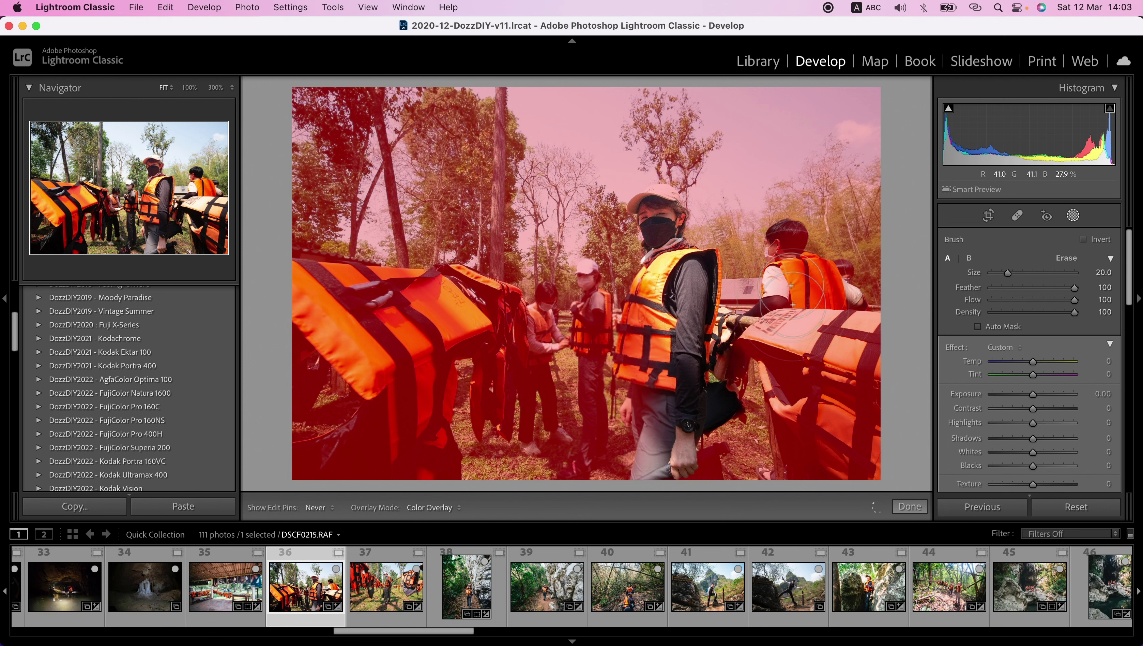
key("h")
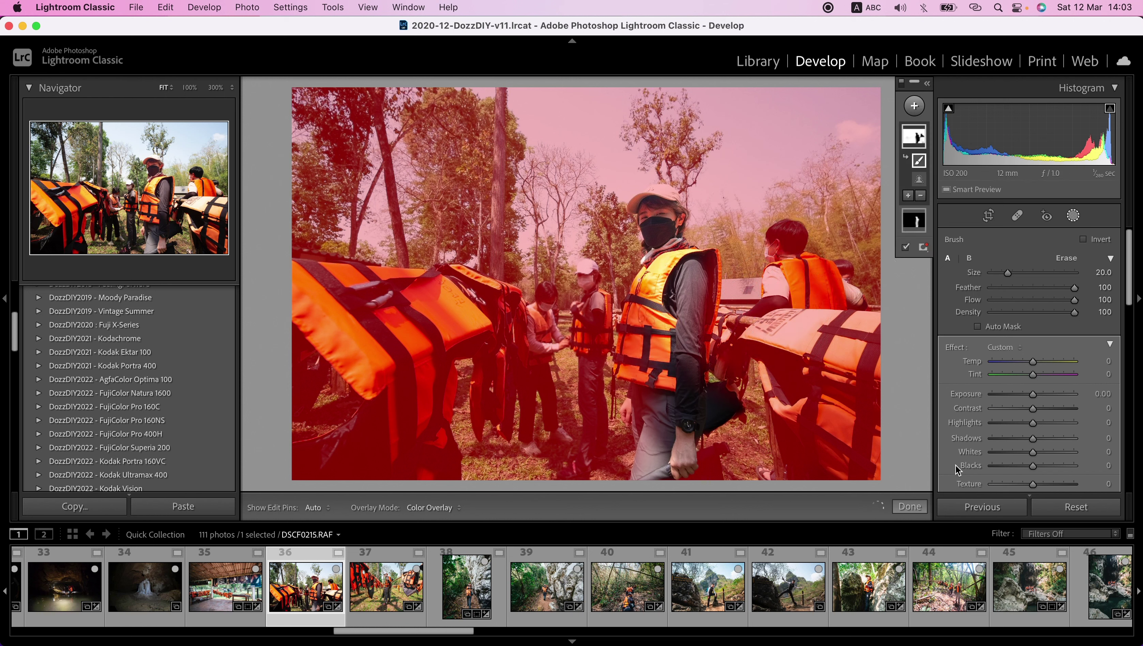
Set the background mask's Highlights to -71 and close masking
left_click(1005, 425)
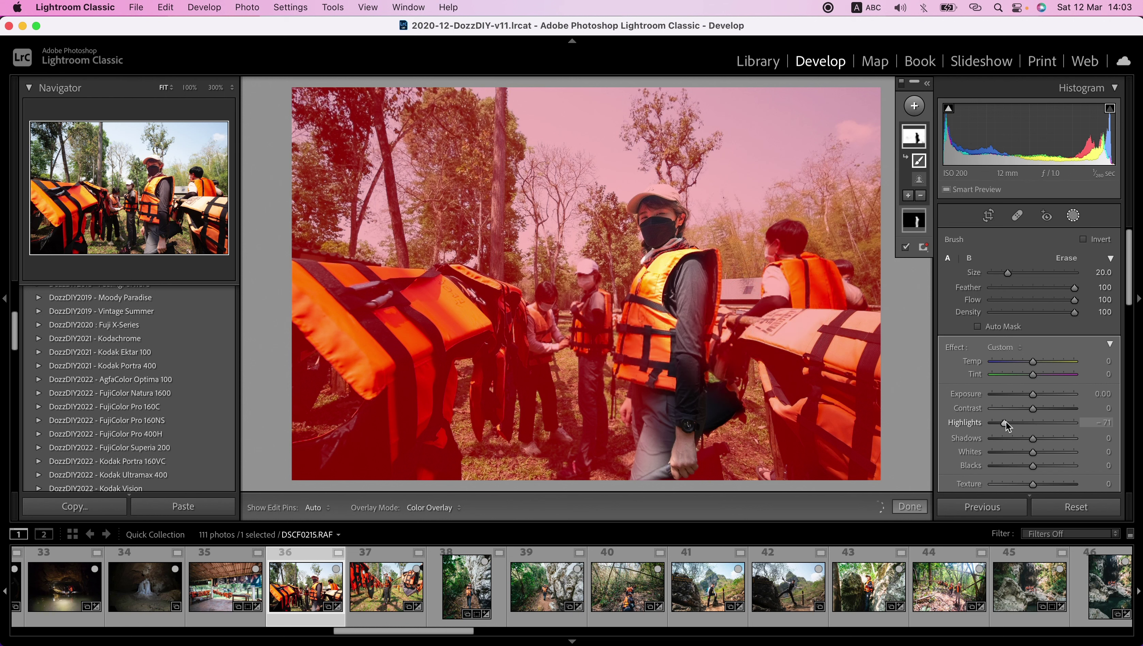
left_click(1006, 423)
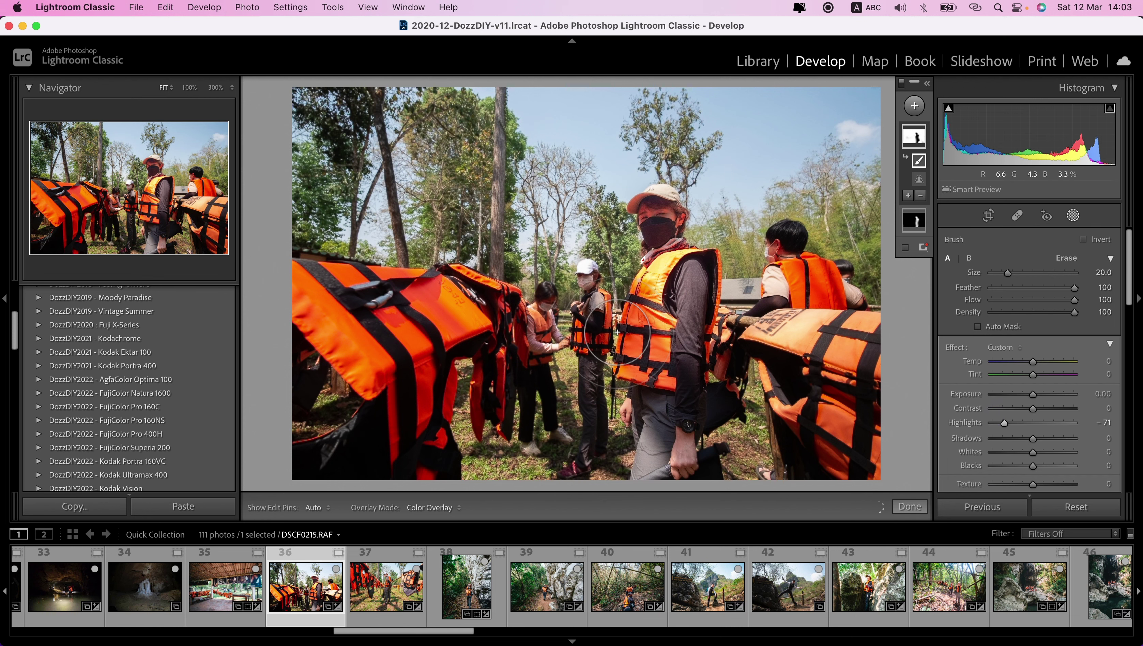
left_click(911, 509)
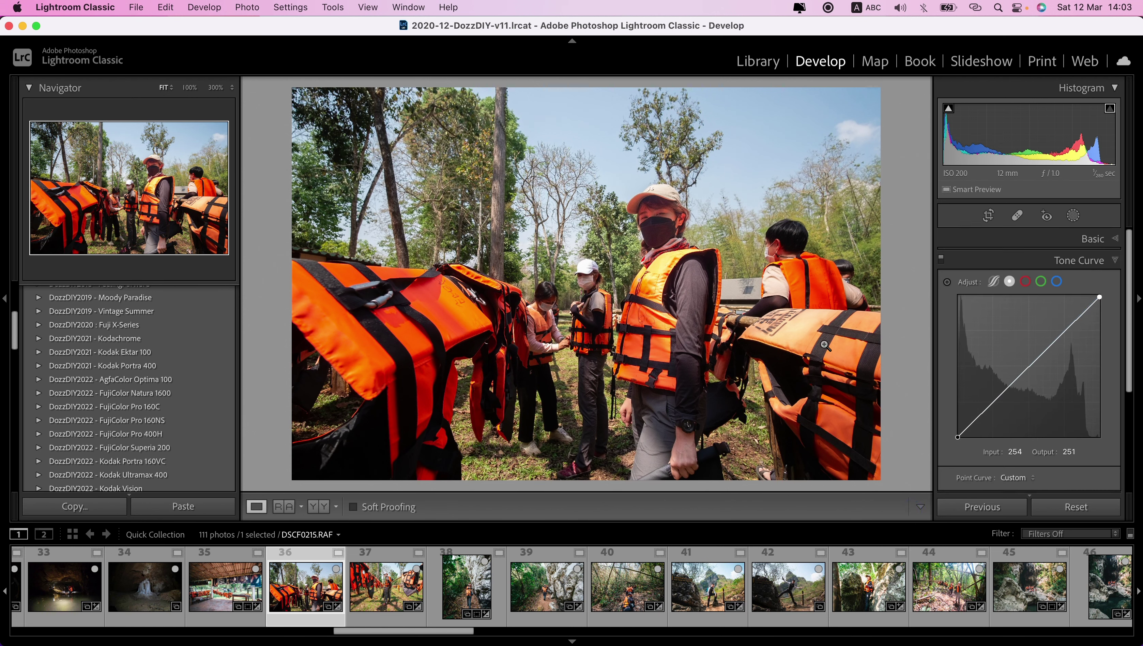